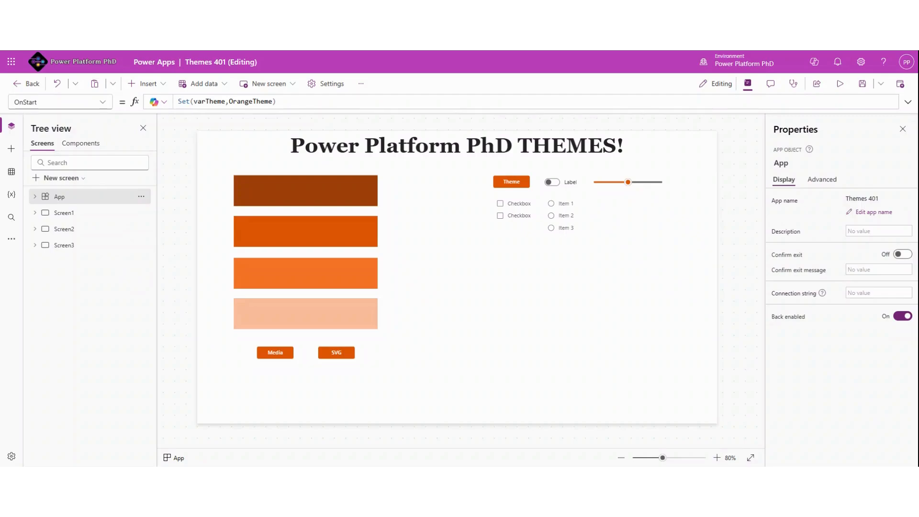
Step: Examine the App object's OnStart formula that sets varTheme, and its Theme property
{"action": "left_click_drag", "start_coordinate": [276, 101], "coordinate": [174, 102]}
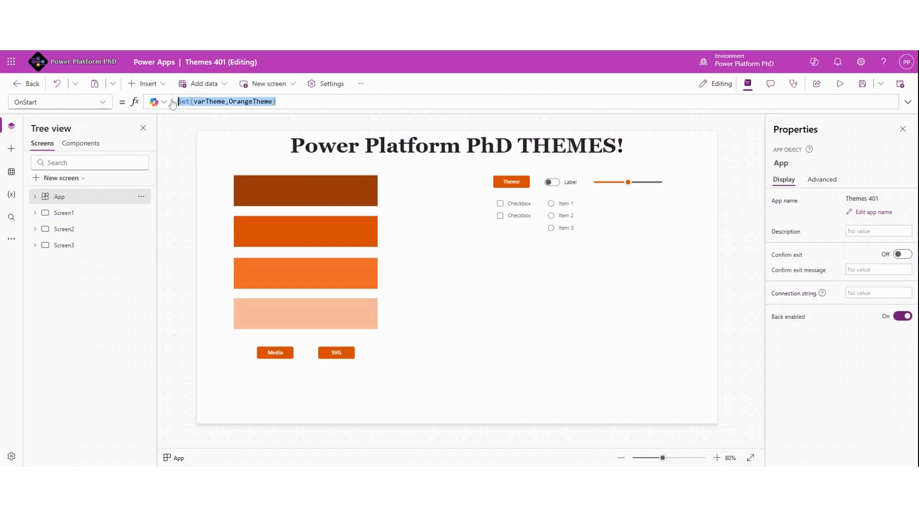
{"action": "left_click", "coordinate": [209, 101]}
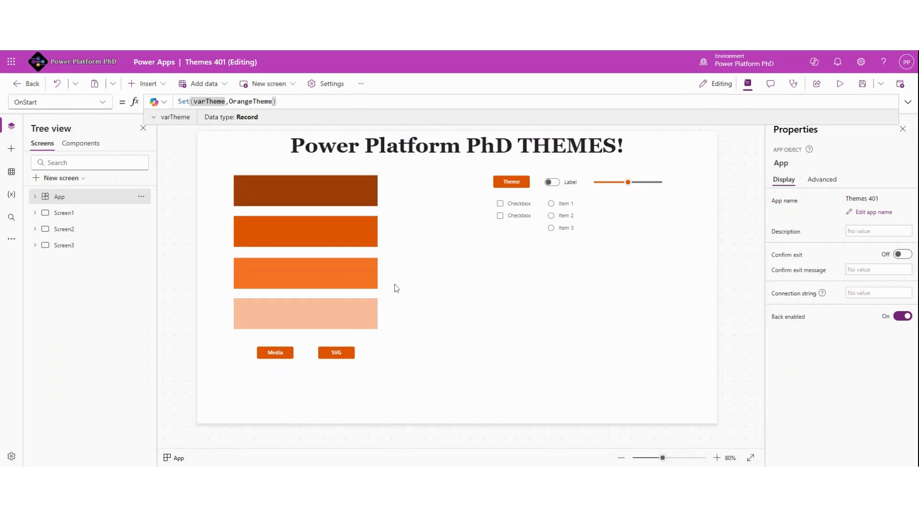
{"action": "left_click", "coordinate": [103, 102]}
{"action": "left_click", "coordinate": [48, 300]}
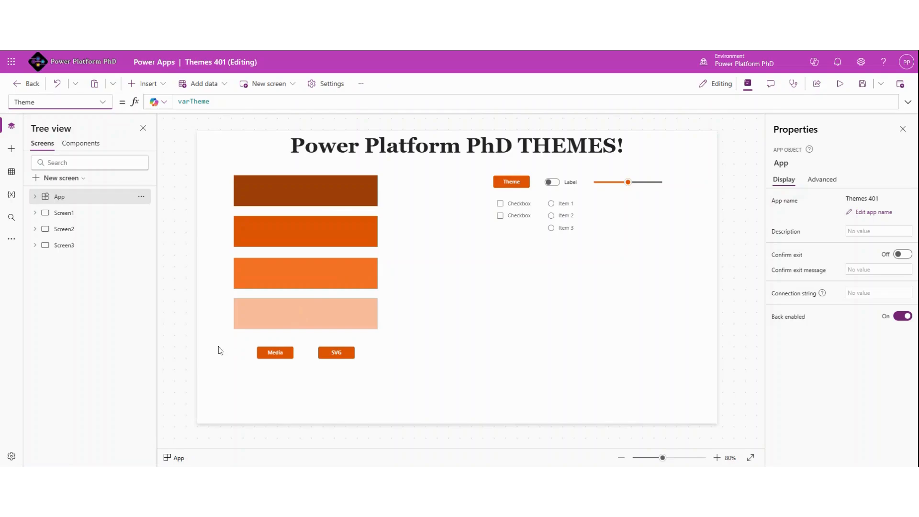
Step: Look over Screen1, Screen2 and the image files in the app's media library
{"action": "left_click", "coordinate": [80, 214]}
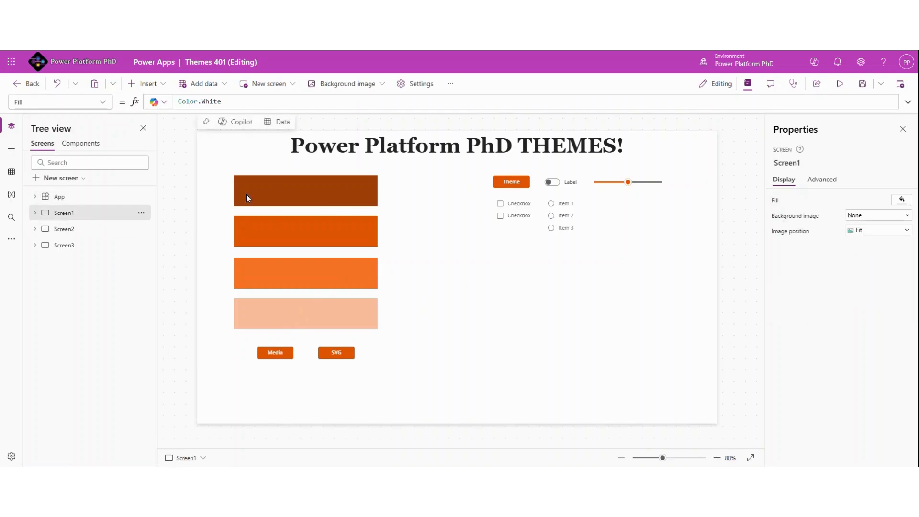
{"action": "left_click", "coordinate": [77, 231]}
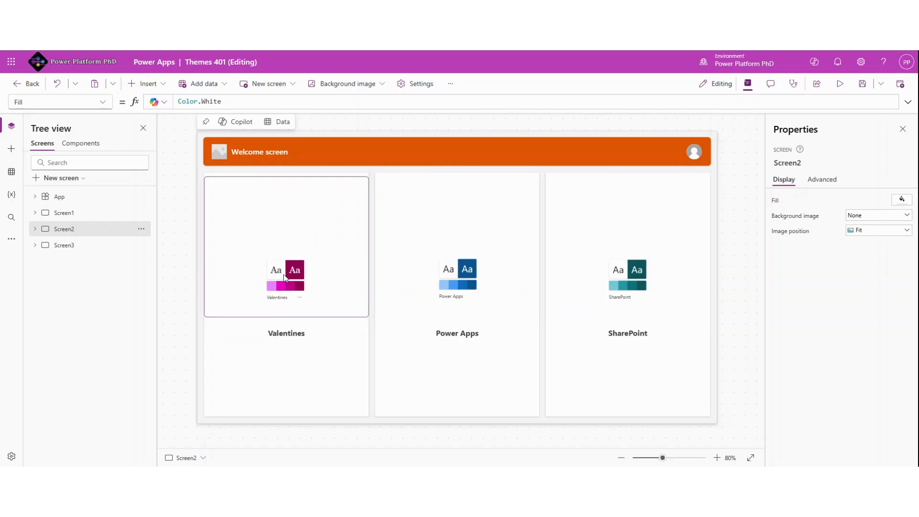
{"action": "left_click", "coordinate": [12, 240]}
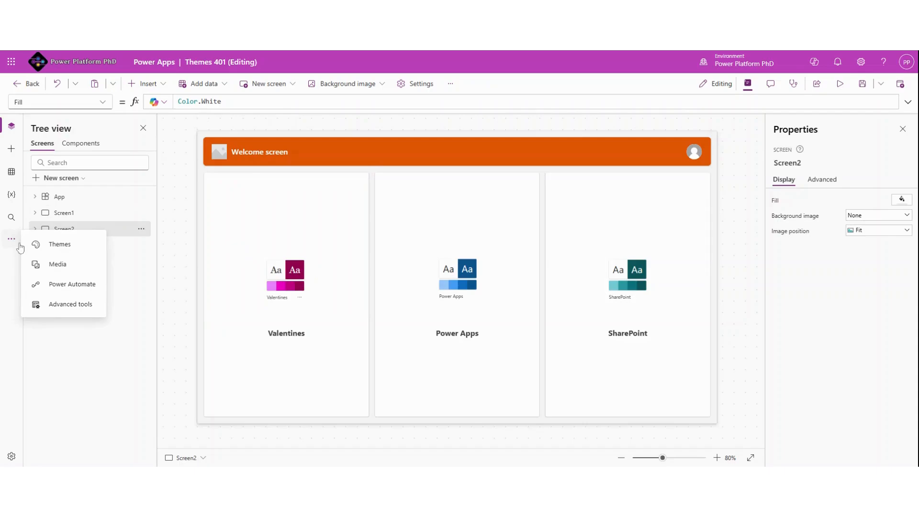
{"action": "left_click", "coordinate": [57, 263]}
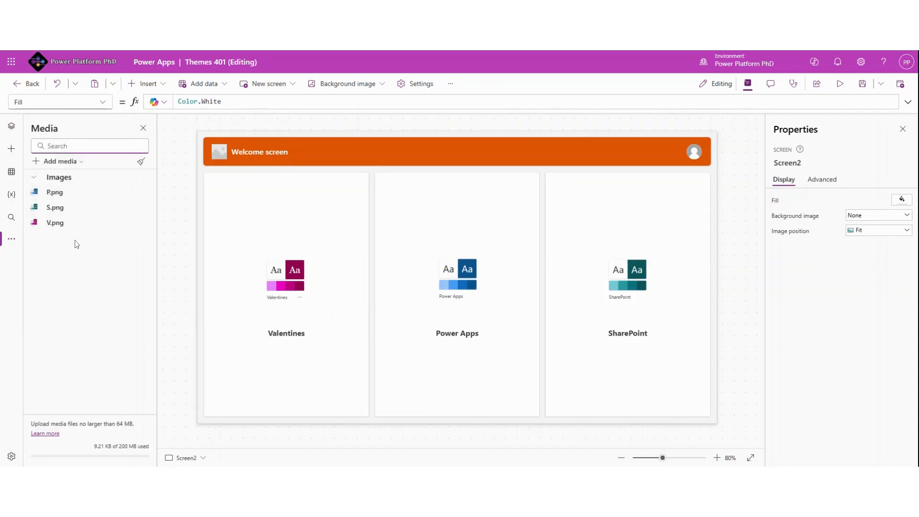
{"action": "left_click", "coordinate": [10, 131]}
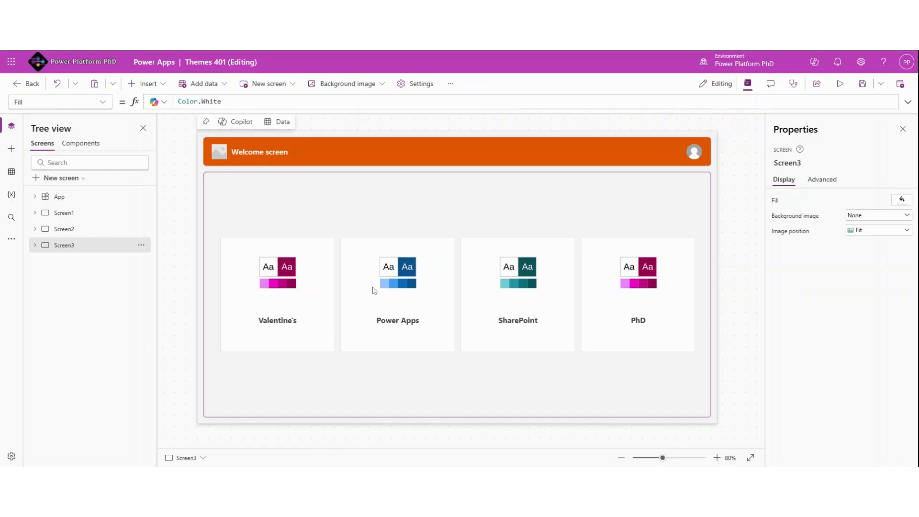
Step: Inspect the ThemeComponent and its custom properties, and list its instances on Screen3
{"action": "left_click", "coordinate": [87, 148]}
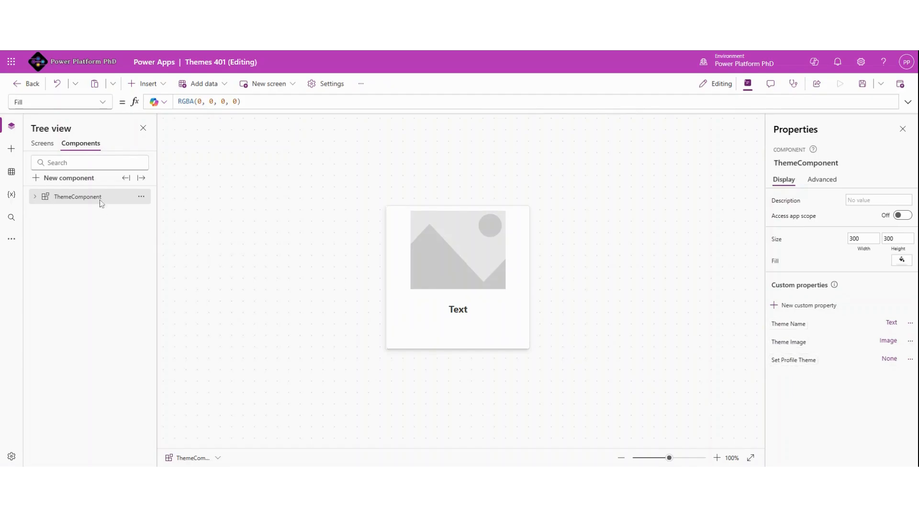
{"action": "left_click", "coordinate": [54, 146]}
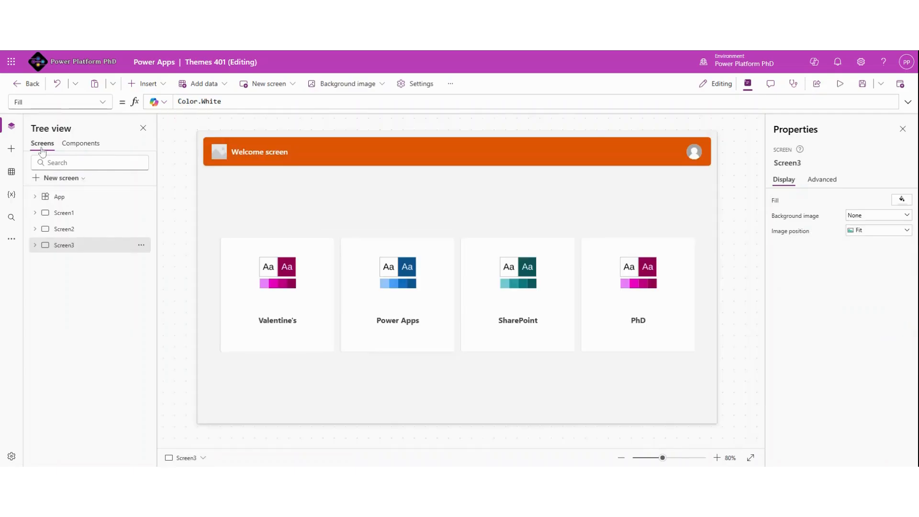
{"action": "left_click", "coordinate": [35, 246]}
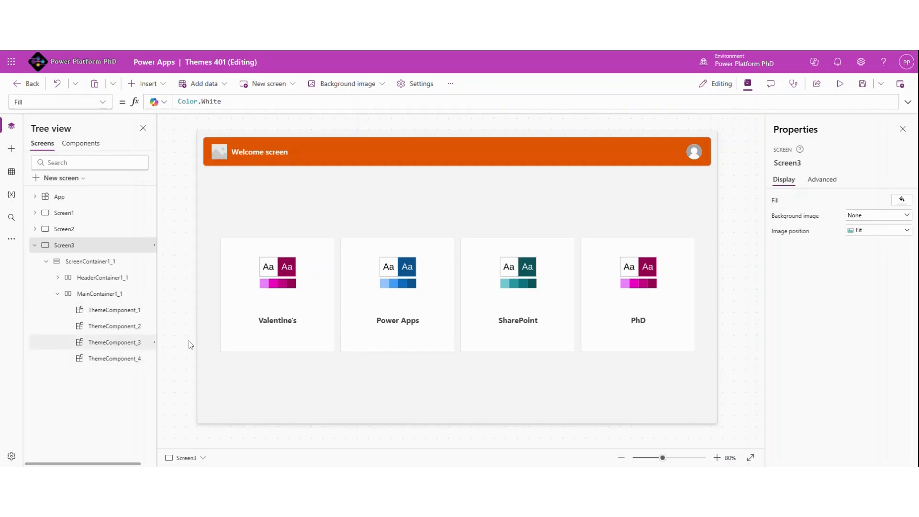
Step: Examine the SetProfileTheme formulas of the Valentine's and Power Apps theme components on Screen3
{"action": "left_click", "coordinate": [278, 276]}
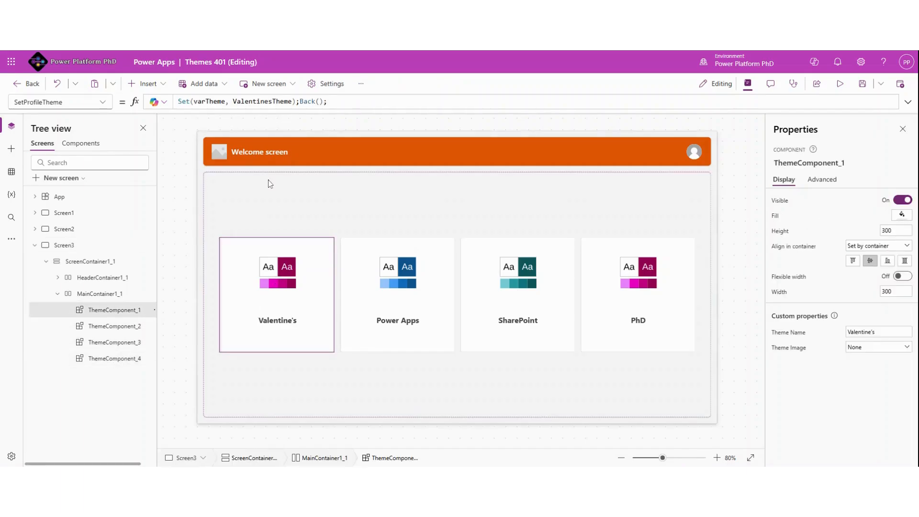
{"action": "left_click_drag", "start_coordinate": [193, 101], "coordinate": [225, 102]}
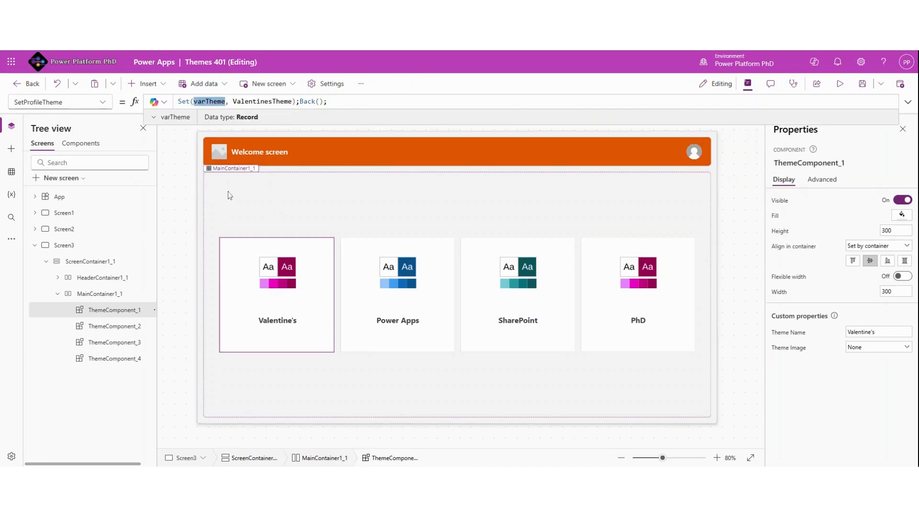
{"action": "left_click_drag", "start_coordinate": [292, 101], "coordinate": [233, 102]}
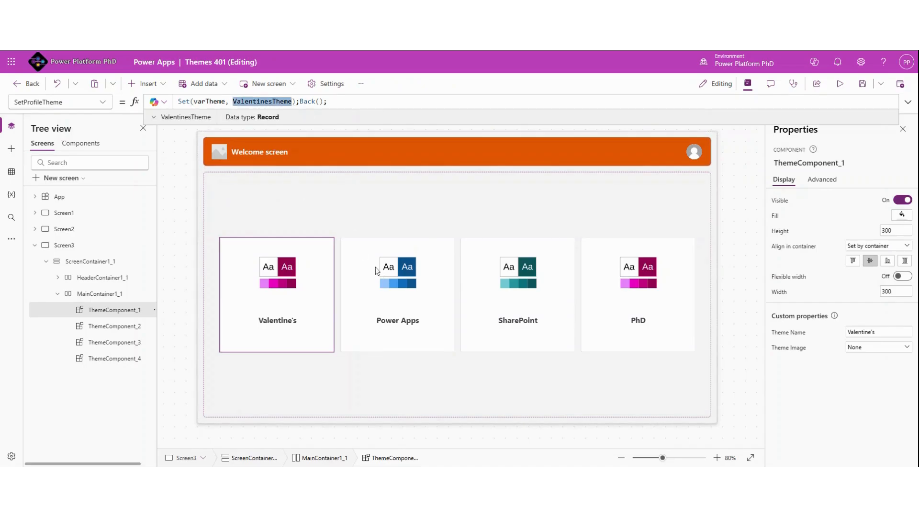
{"action": "left_click", "coordinate": [388, 274]}
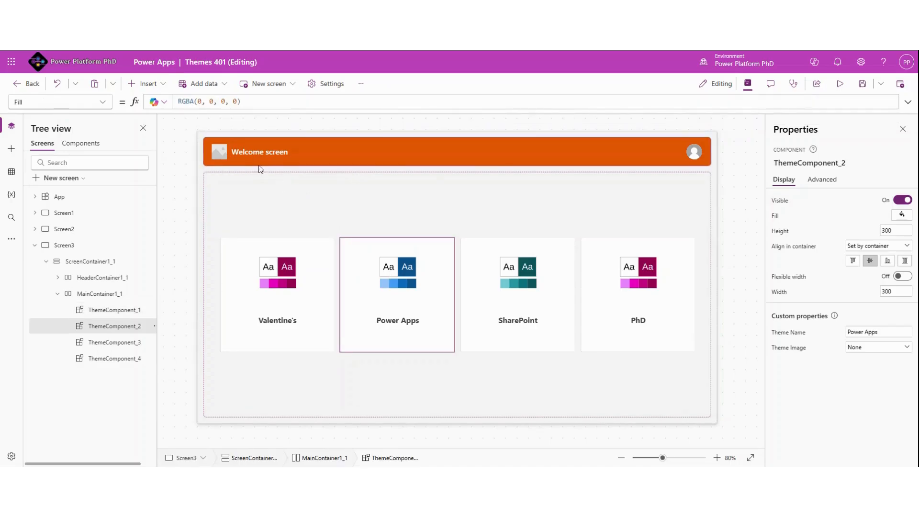
{"action": "left_click", "coordinate": [102, 102]}
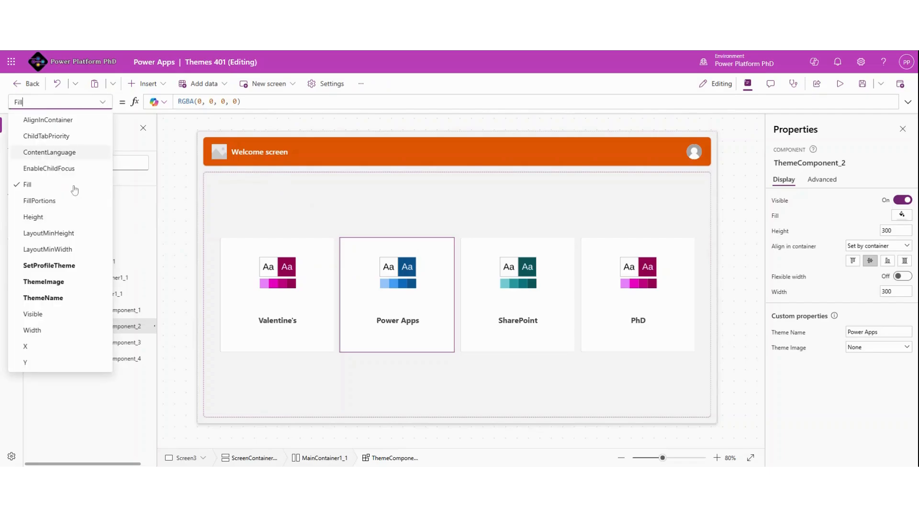
{"action": "left_click", "coordinate": [55, 267]}
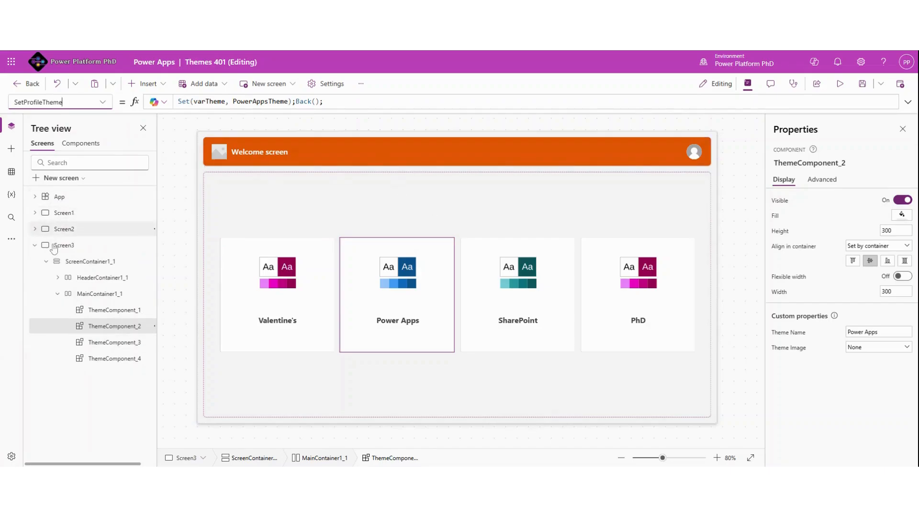
{"action": "left_click", "coordinate": [55, 294]}
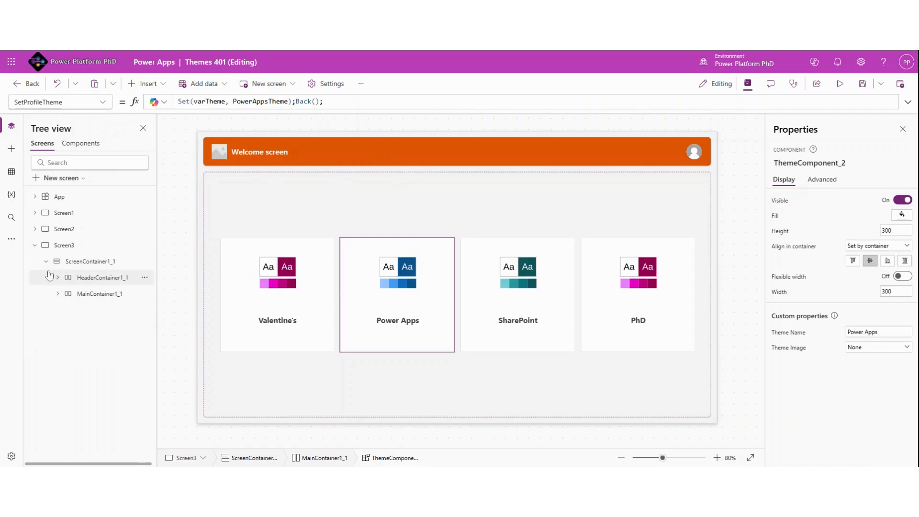
{"action": "left_click", "coordinate": [47, 263]}
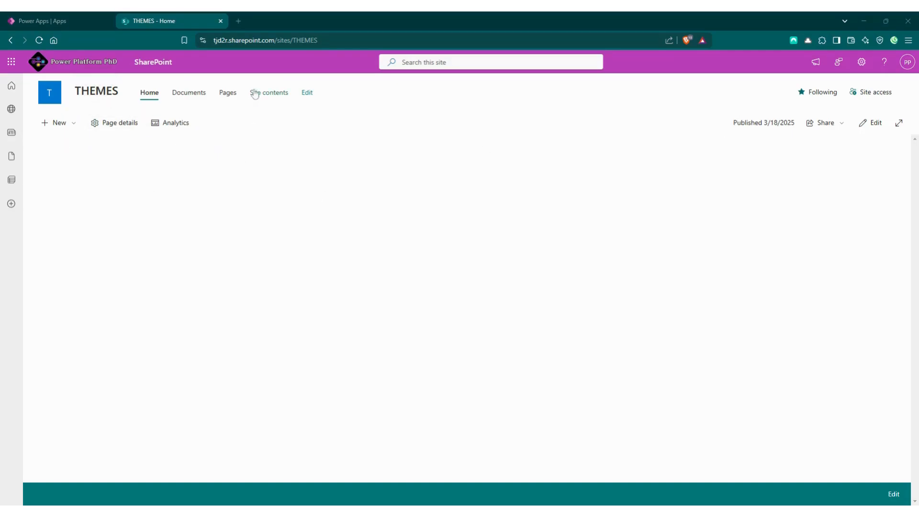
Step: On the SharePoint THEMES site, create a blank list named Profile that is not shown in site navigation
{"action": "left_click", "coordinate": [74, 125]}
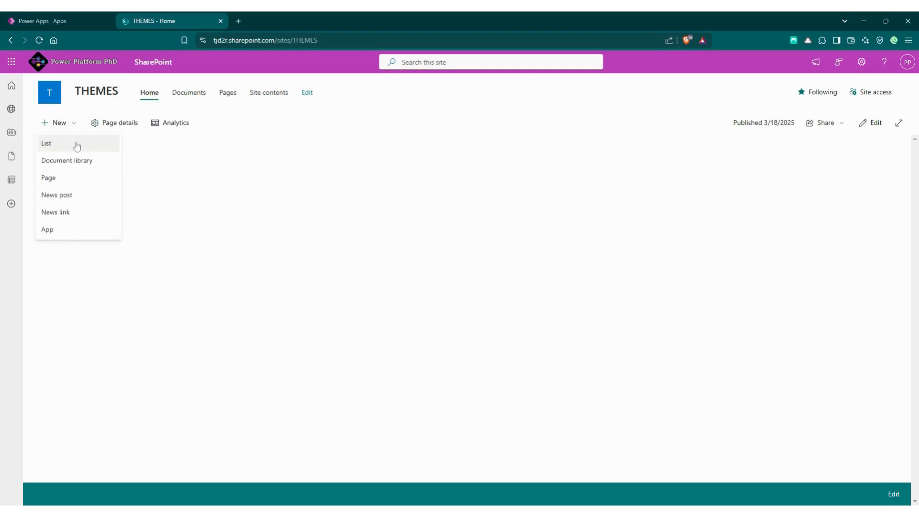
{"action": "left_click", "coordinate": [75, 145]}
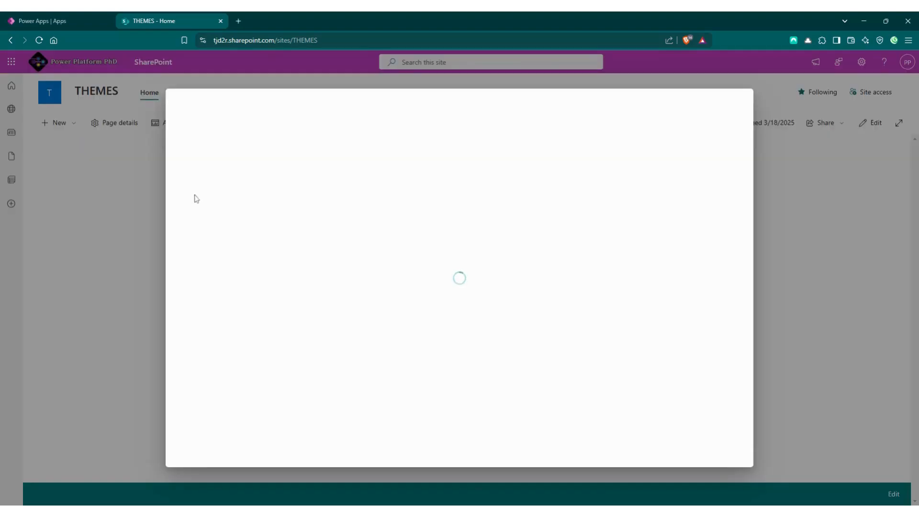
{"action": "left_click", "coordinate": [223, 168]}
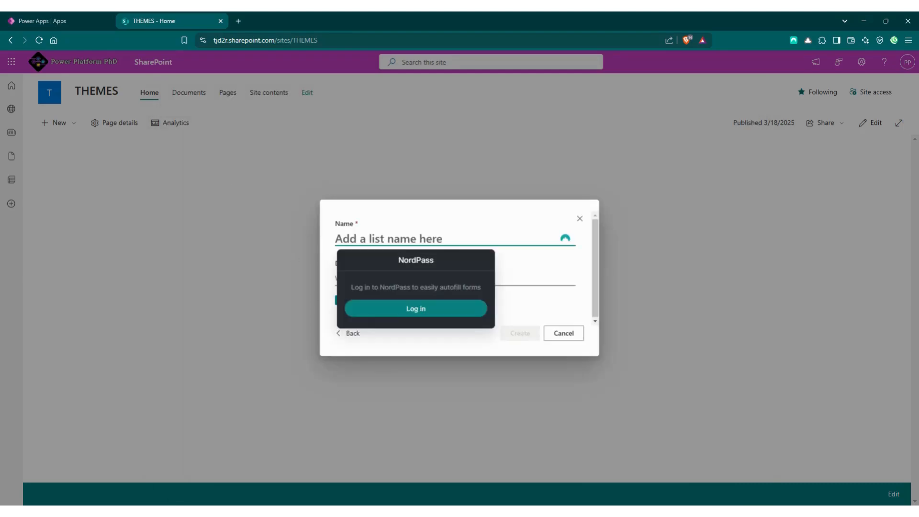
{"action": "type", "text": "Profiles"}
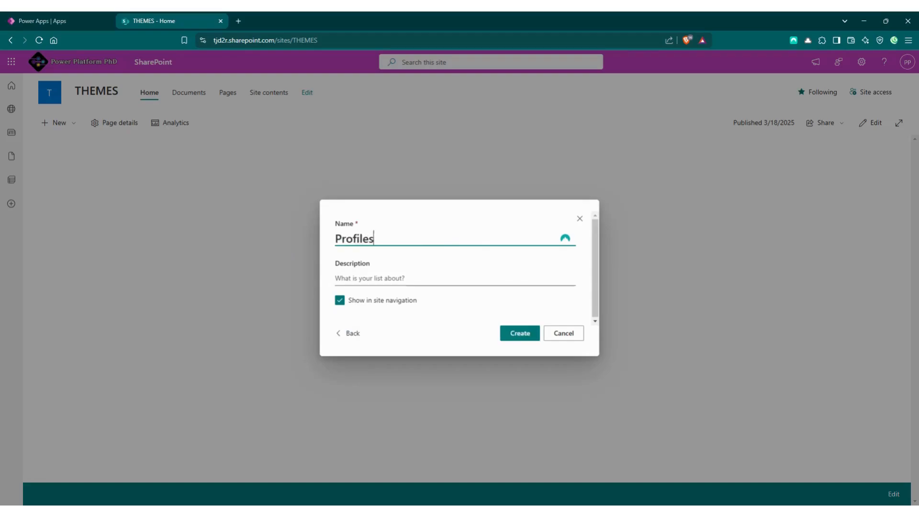
{"action": "key", "text": "BackSpace"}
{"action": "left_click", "coordinate": [339, 300]}
{"action": "left_click", "coordinate": [518, 331]}
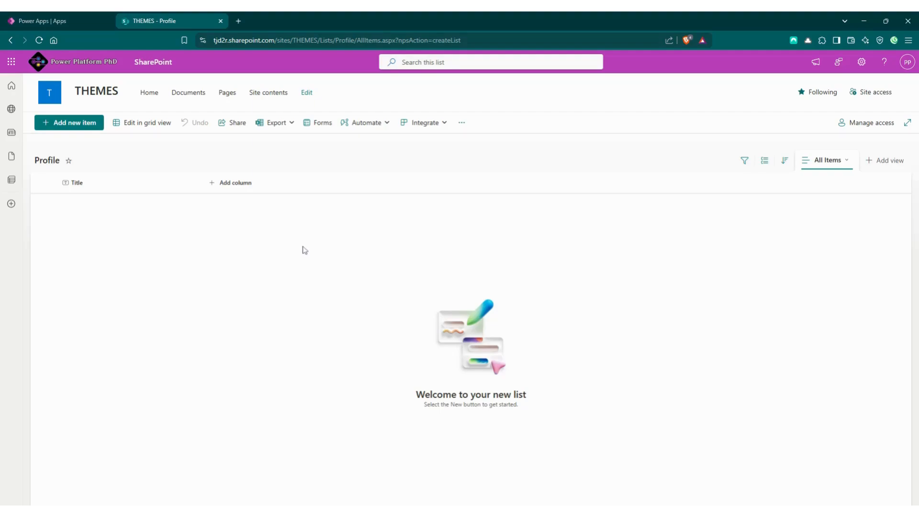
Step: Add a single-line text column named UserID to the Profile list
{"action": "left_click", "coordinate": [213, 185]}
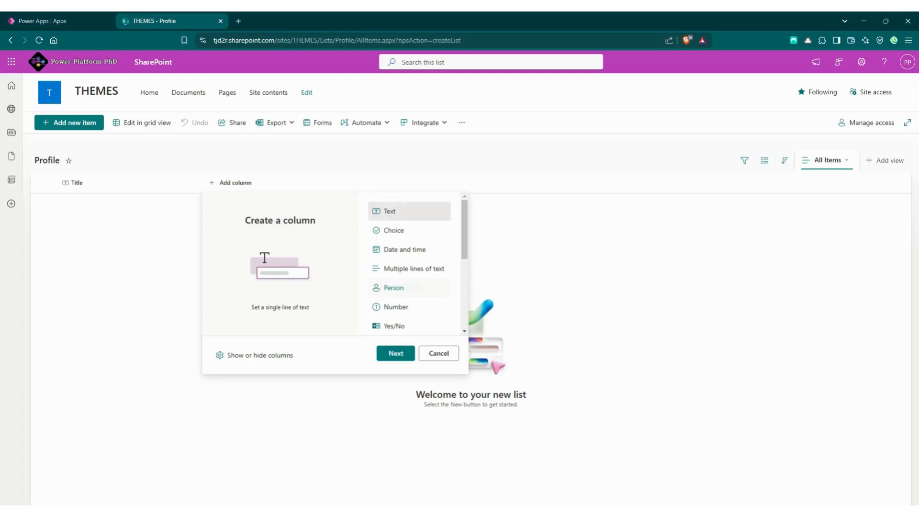
{"action": "left_click", "coordinate": [396, 355]}
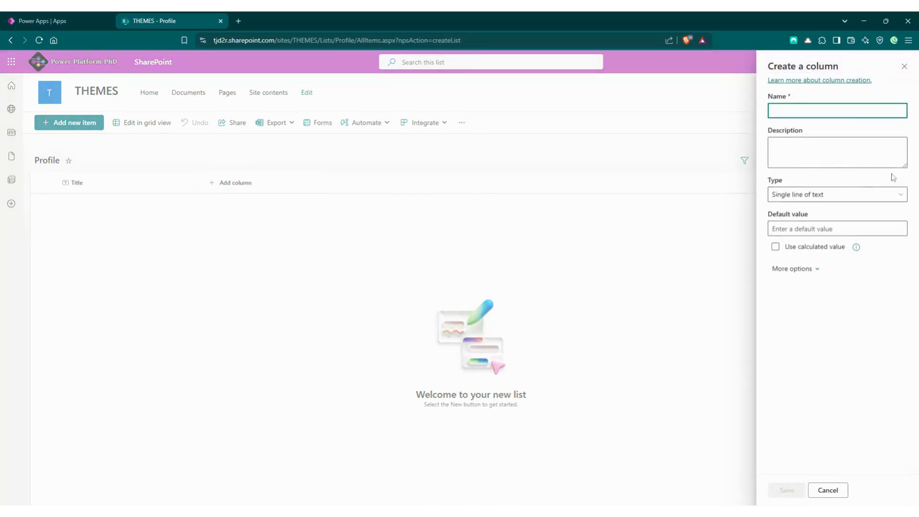
{"action": "type", "text": "UserID"}
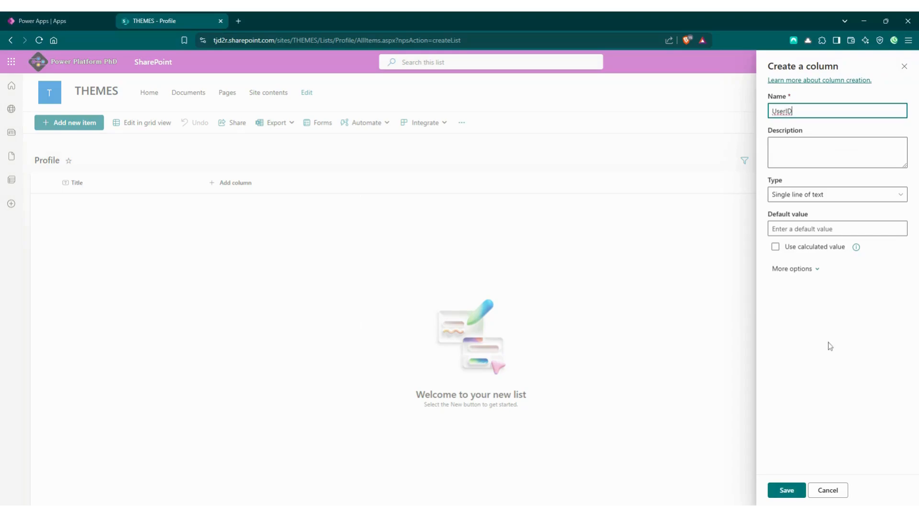
{"action": "left_click", "coordinate": [799, 486]}
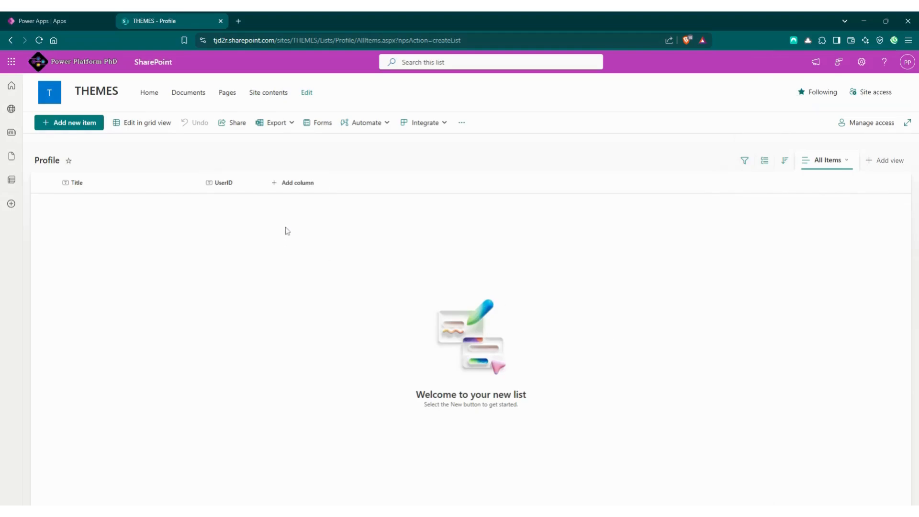
Step: Add a single-line text column named Theme to the Profile list
{"action": "left_click", "coordinate": [279, 188]}
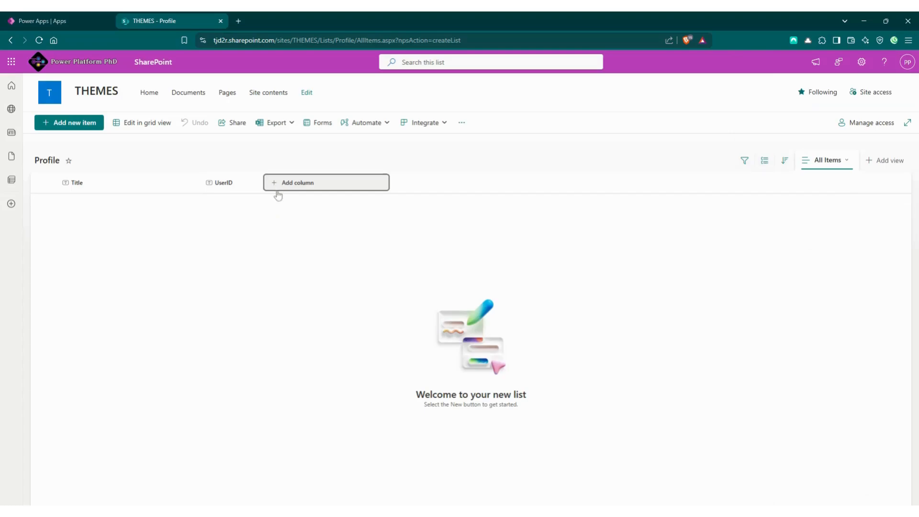
{"action": "left_click", "coordinate": [456, 353]}
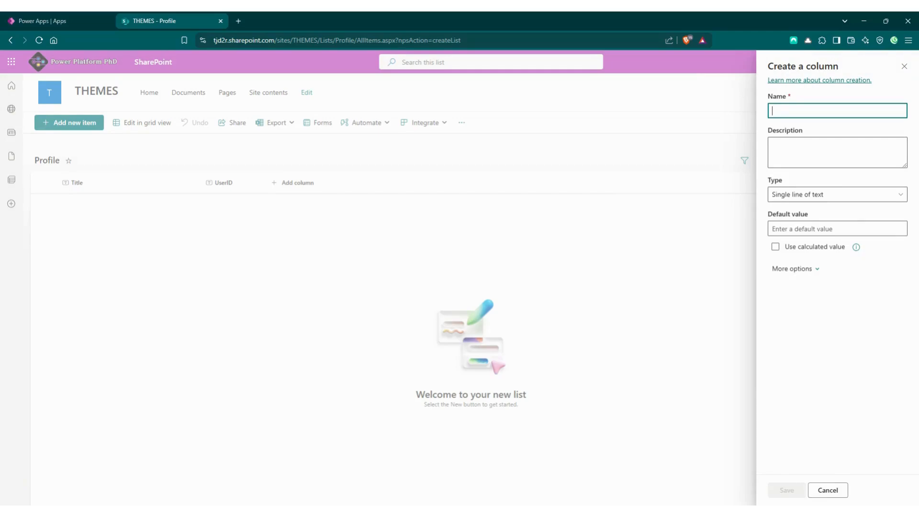
{"action": "type", "text": "Theme"}
{"action": "left_click", "coordinate": [790, 490]}
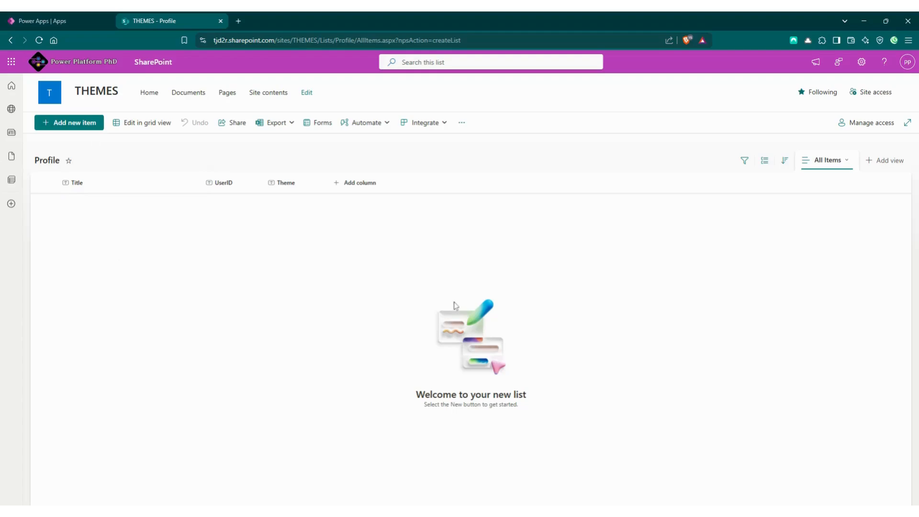
Step: Try to open the Profile list's settings, and go back to the THEMES site home page
{"action": "left_click", "coordinate": [862, 62]}
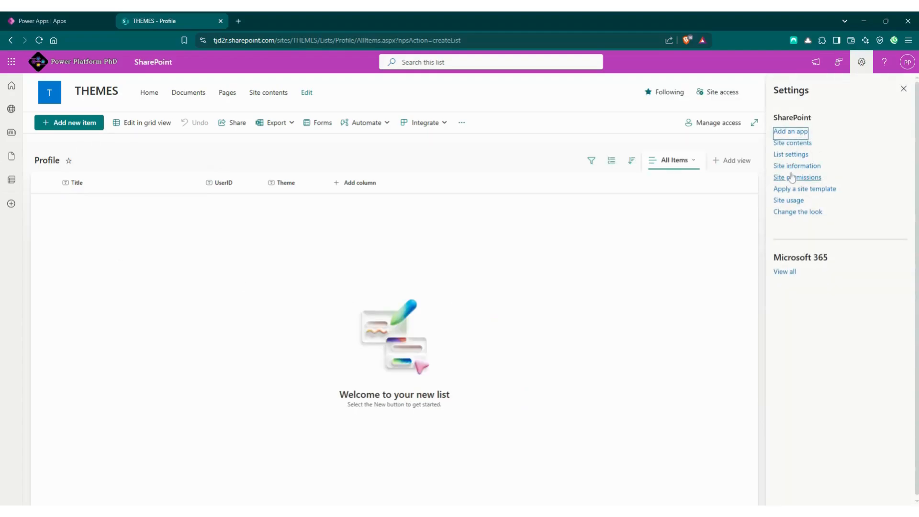
{"action": "left_click", "coordinate": [792, 155]}
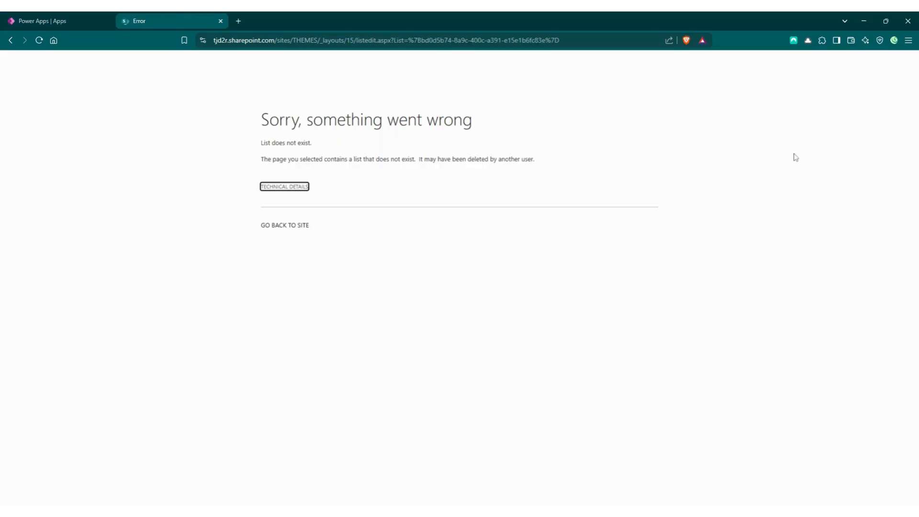
{"action": "left_click", "coordinate": [39, 41]}
{"action": "left_click", "coordinate": [302, 227]}
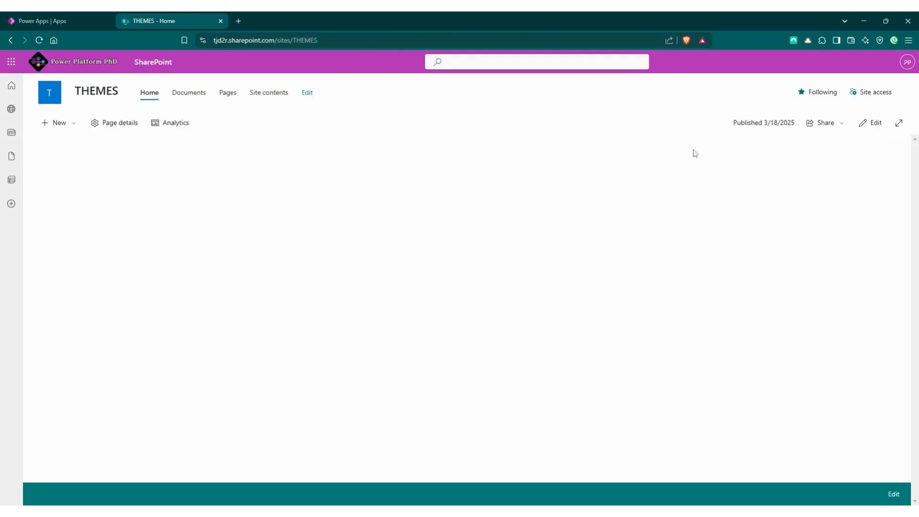
Step: Open the Profile list from the THEMES site contents and go to its list settings
{"action": "left_click", "coordinate": [862, 62]}
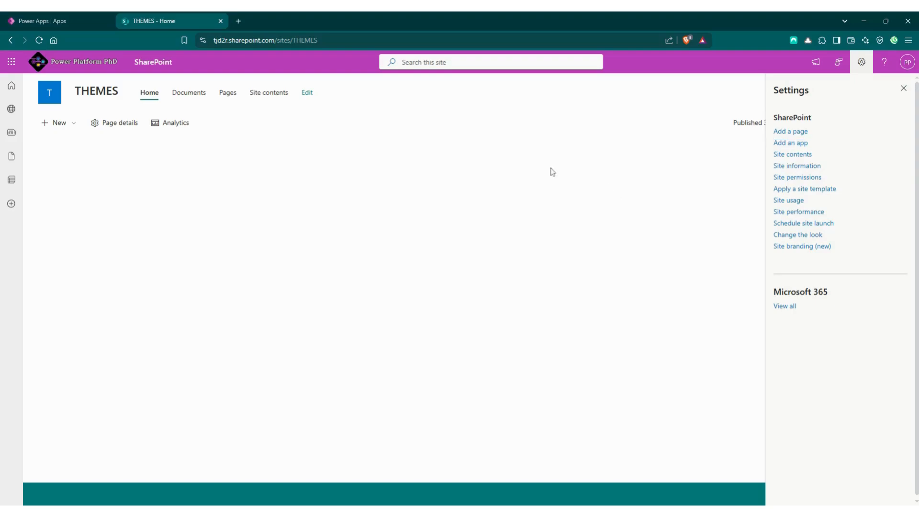
{"action": "left_click", "coordinate": [260, 92]}
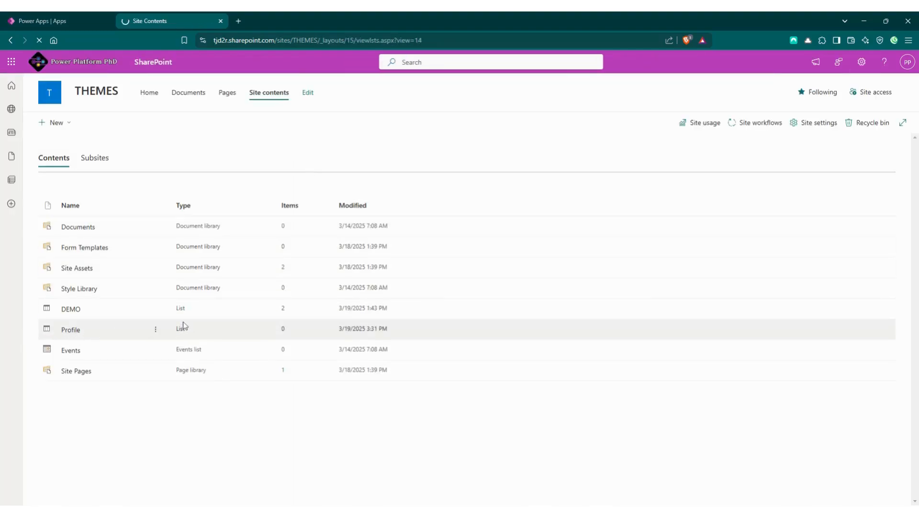
{"action": "left_click", "coordinate": [184, 325]}
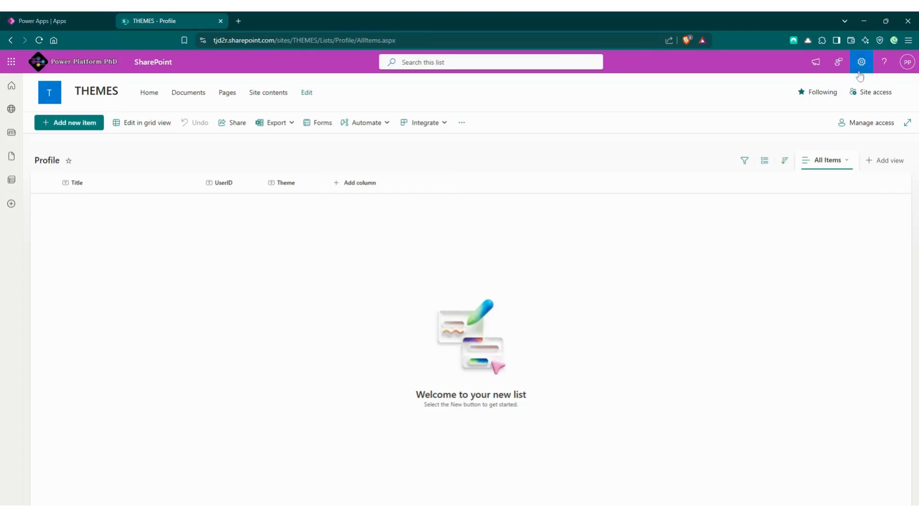
{"action": "left_click", "coordinate": [861, 62]}
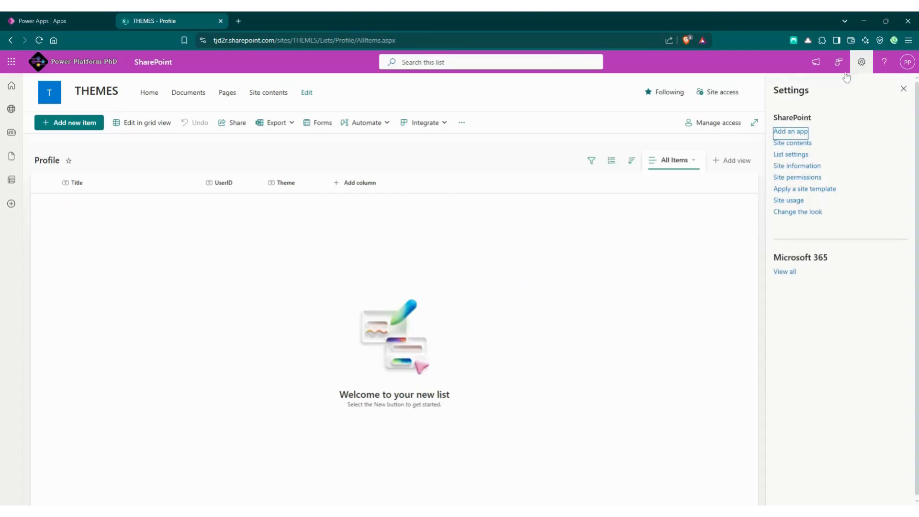
{"action": "left_click", "coordinate": [794, 156]}
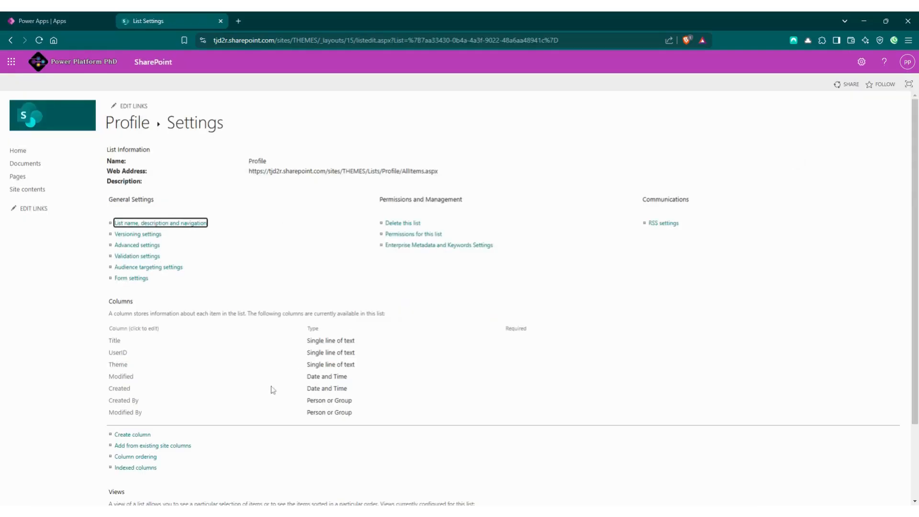
Step: Edit the All Items view to hide the Title column and show the ID column in first position
{"action": "scroll", "coordinate": [177, 402], "scroll_direction": "down", "scroll_amount": 2}
{"action": "left_click", "coordinate": [129, 455]}
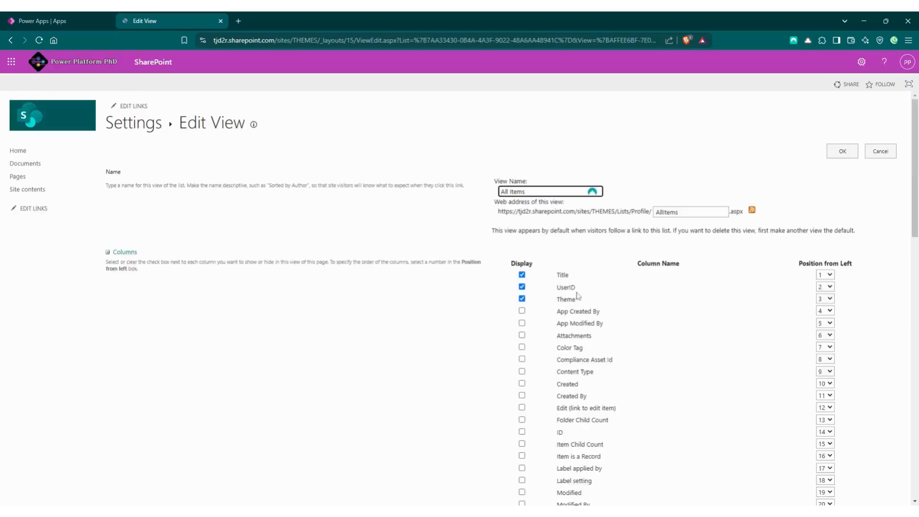
{"action": "left_click", "coordinate": [522, 275]}
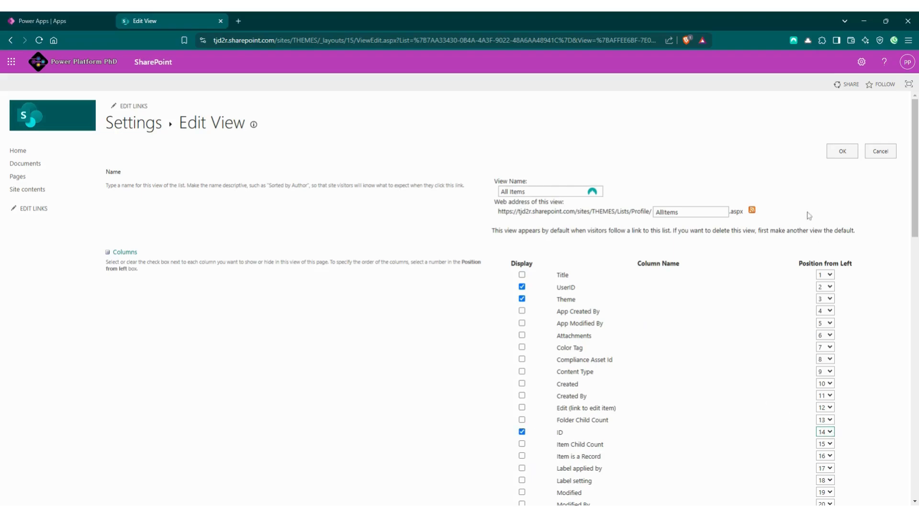
{"action": "left_click", "coordinate": [842, 151]}
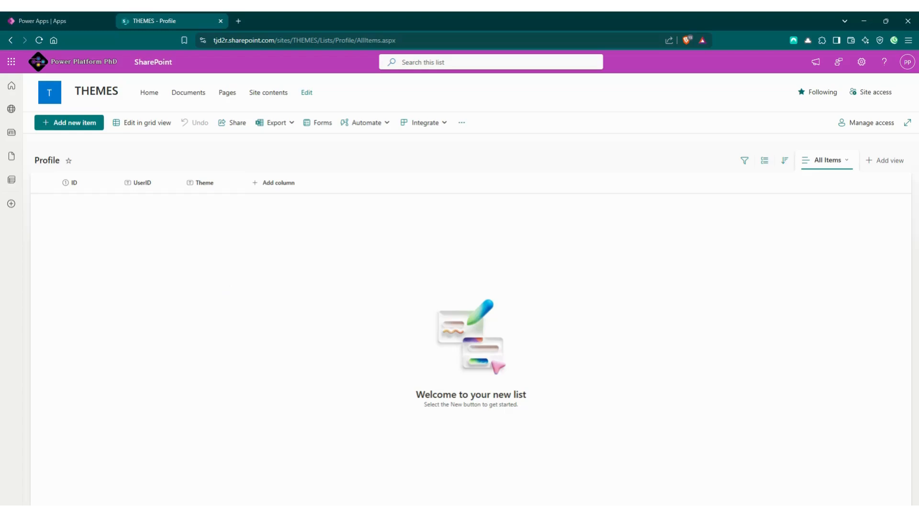
Step: Switch to the Microsoft 365 admin center and open its Identity (Microsoft Entra) admin center
{"action": "left_click", "coordinate": [11, 62]}
{"action": "left_click", "coordinate": [117, 210]}
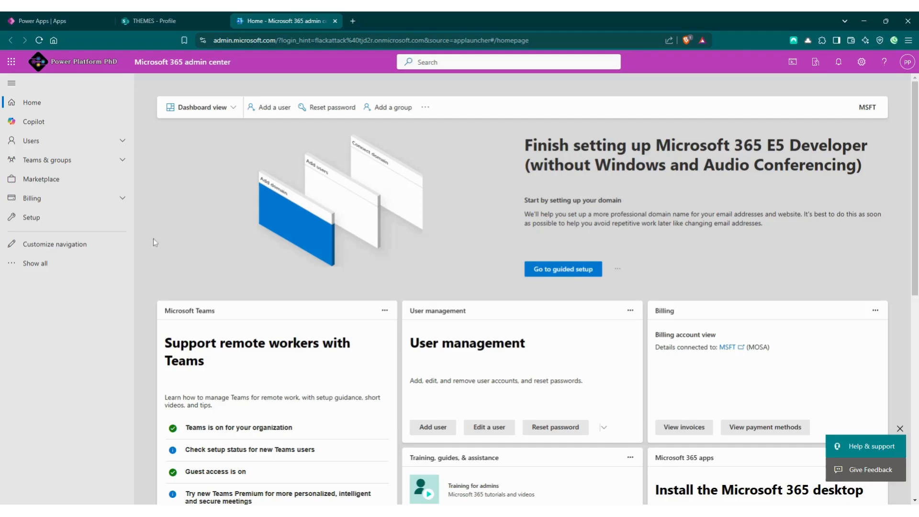
{"action": "left_click", "coordinate": [33, 263]}
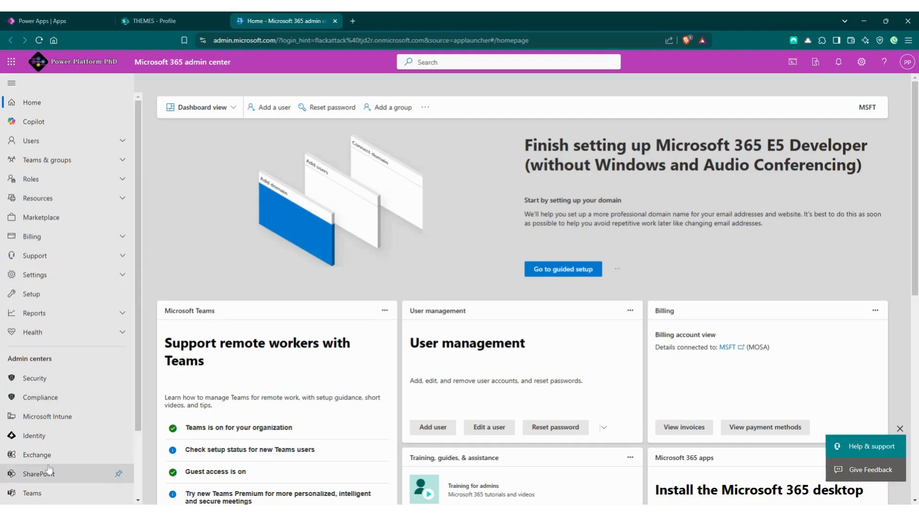
{"action": "left_click", "coordinate": [45, 443]}
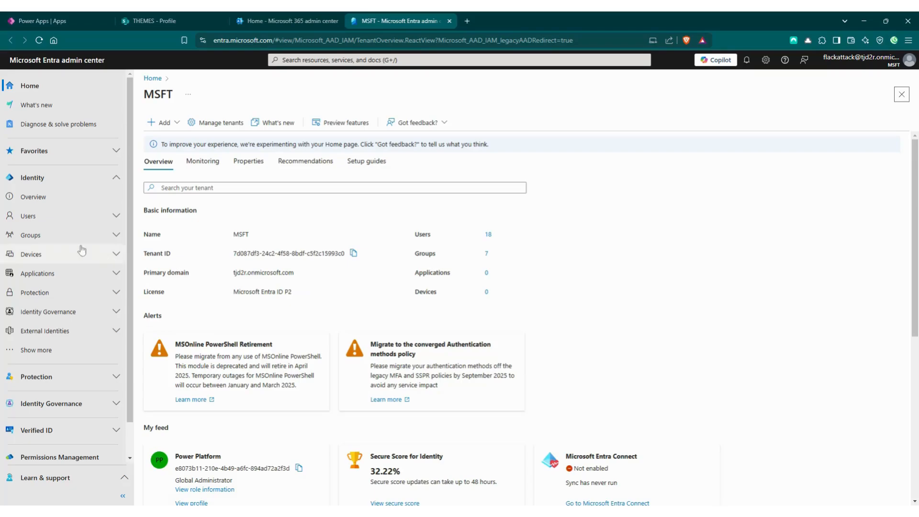
Step: List all Entra users and open the Power Platform PhD user's profile to get its object ID
{"action": "left_click", "coordinate": [61, 218]}
{"action": "left_click", "coordinate": [50, 236]}
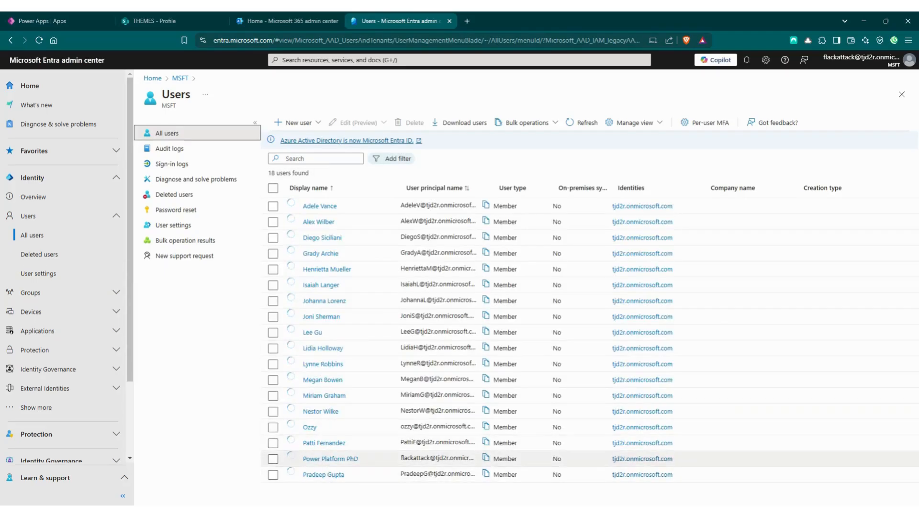
{"action": "left_click", "coordinate": [330, 459]}
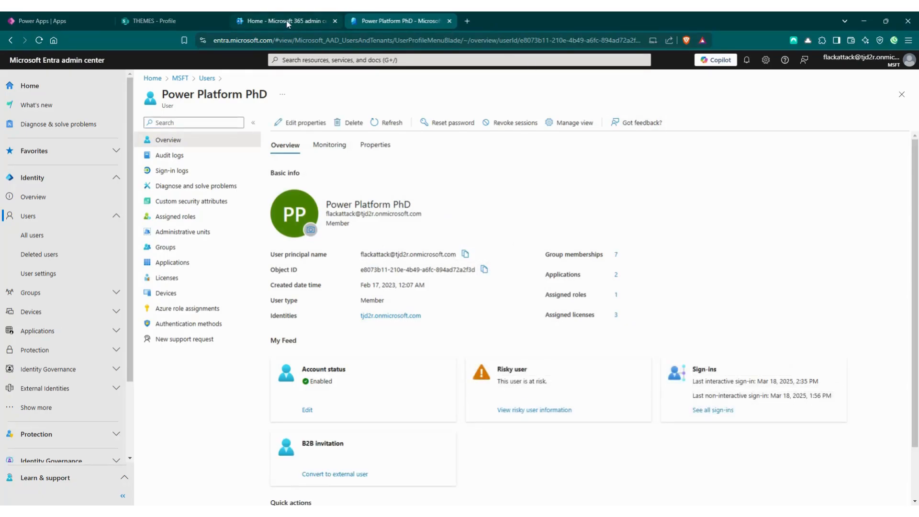
Step: Add a Profile list item with the user's Entra object ID as UserID and OrangeTheme as Theme, and widen both columns
{"action": "left_click", "coordinate": [184, 23]}
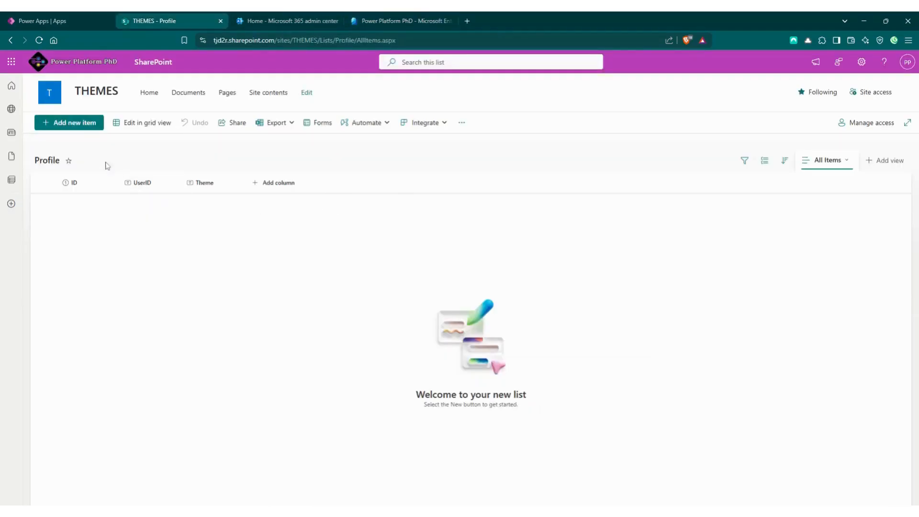
{"action": "left_click", "coordinate": [79, 125]}
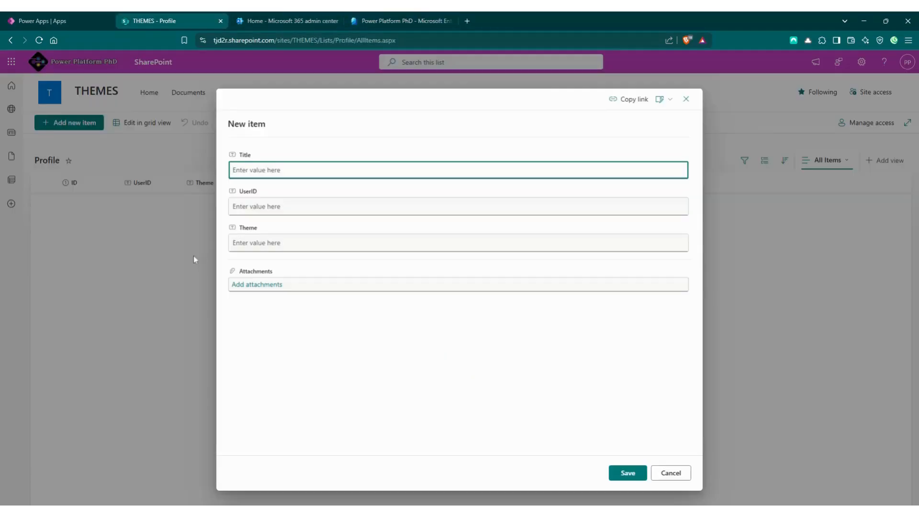
{"action": "key", "text": "Tab"}
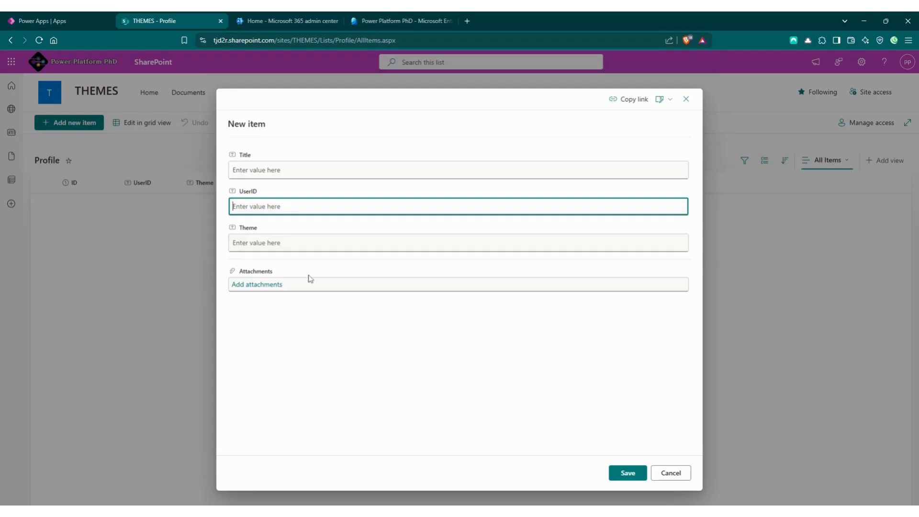
{"action": "type", "text": "e8073b11-210e-4b49-a6fc-894ad72a2f3d"}
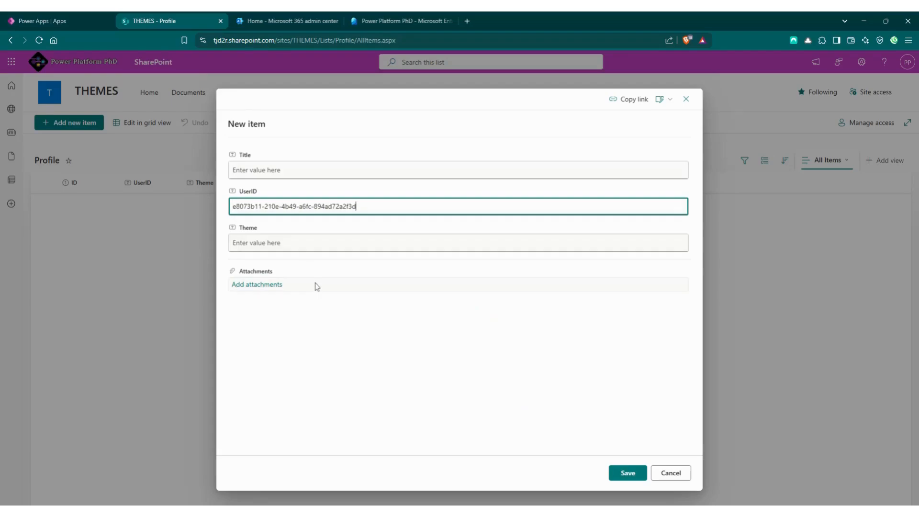
{"action": "key", "text": "Tab"}
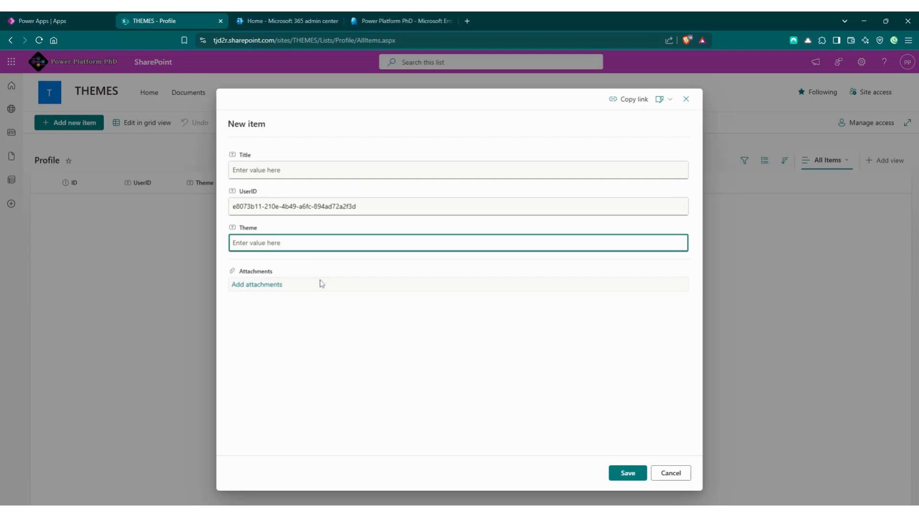
{"action": "type", "text": "OrangeTheme"}
{"action": "left_click", "coordinate": [617, 474]}
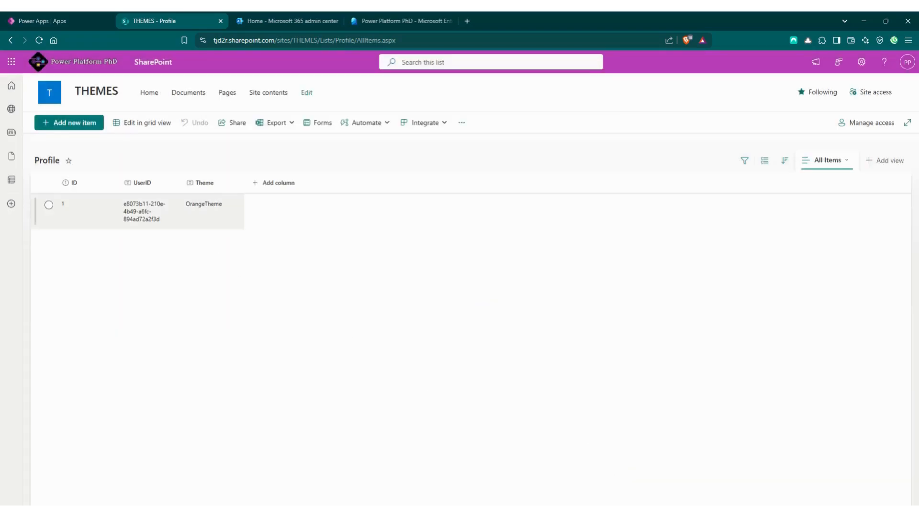
{"action": "left_click_drag", "start_coordinate": [182, 191], "coordinate": [272, 190]}
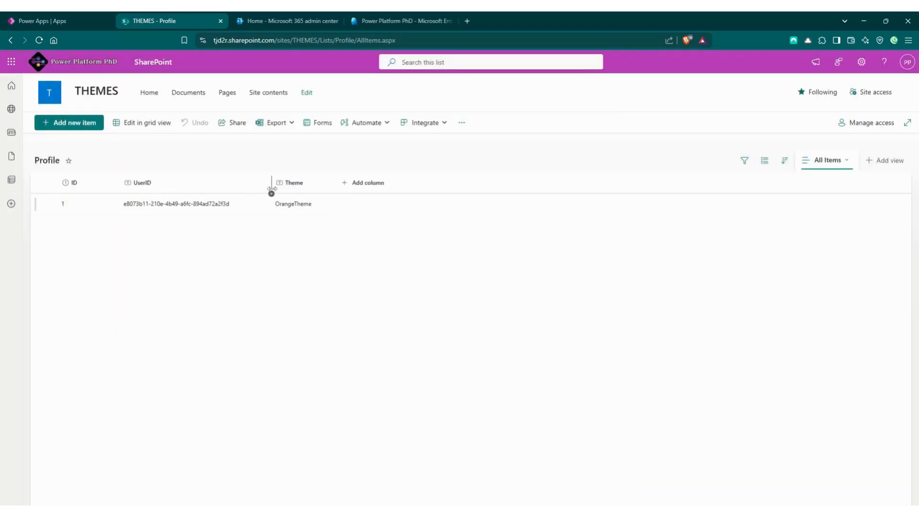
{"action": "left_click_drag", "start_coordinate": [331, 190], "coordinate": [348, 194]}
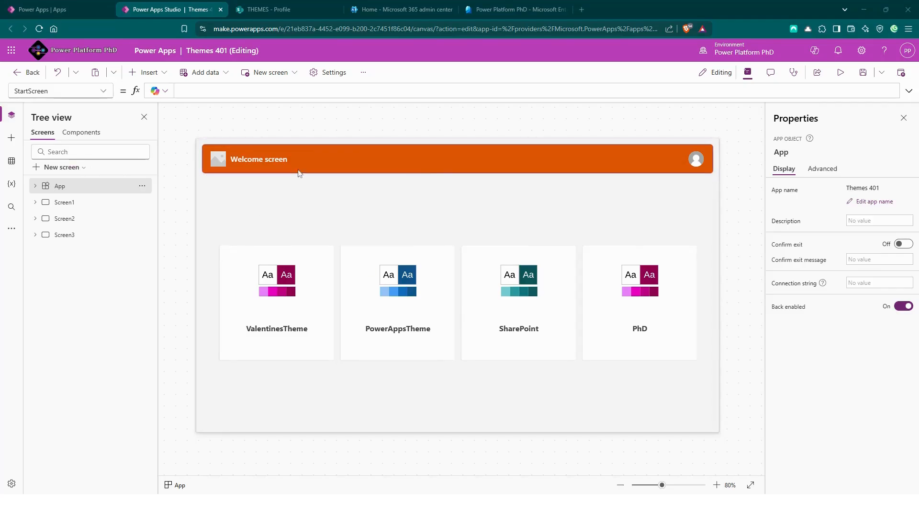
Step: In the Themes 401 app in Power Apps Studio, add the Office 365 Users connector using the existing connection
{"action": "left_click", "coordinate": [13, 163]}
{"action": "left_click", "coordinate": [87, 224]}
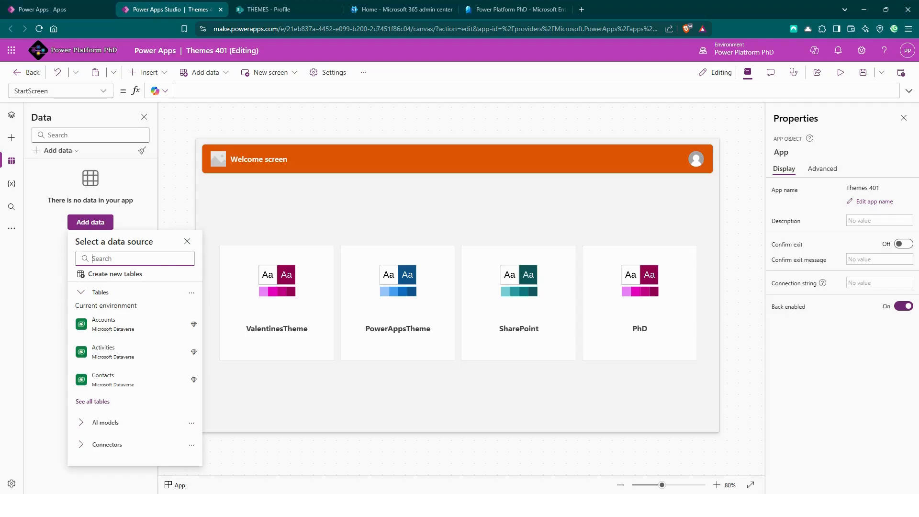
{"action": "type", "text": "office"}
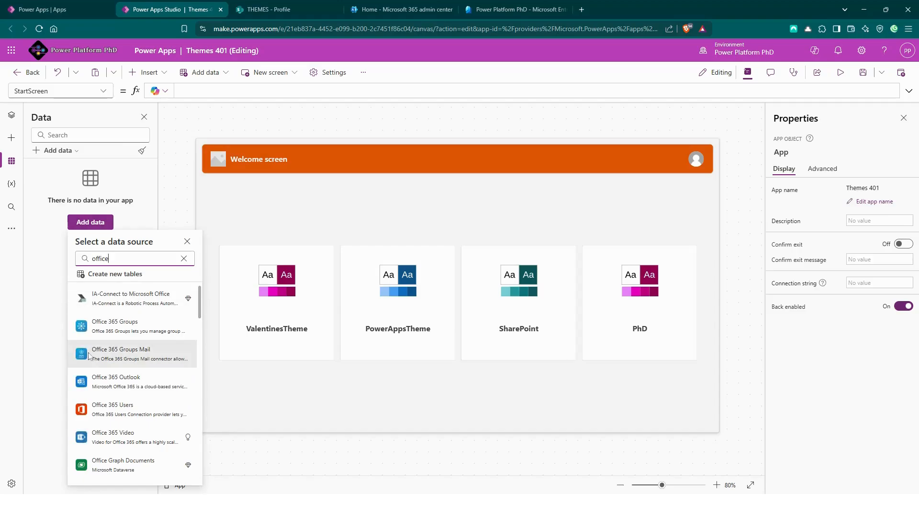
{"action": "left_click", "coordinate": [102, 409]}
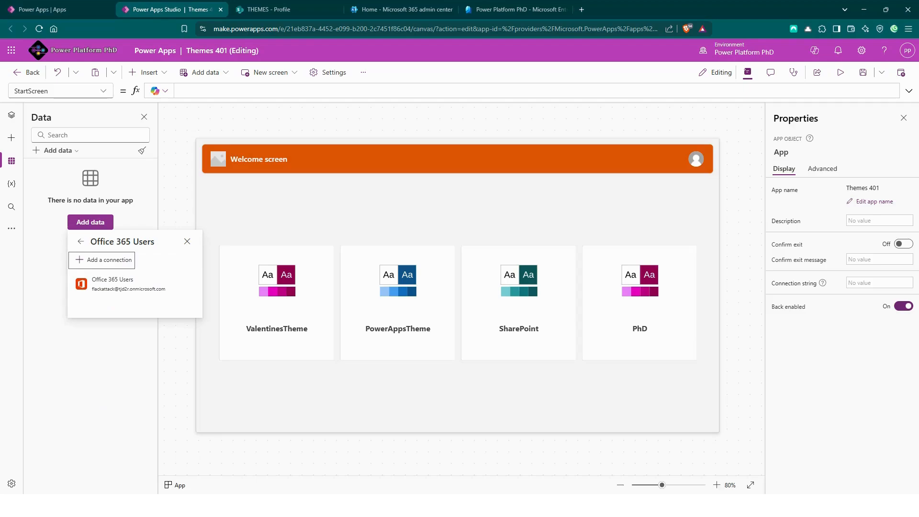
{"action": "left_click", "coordinate": [138, 295]}
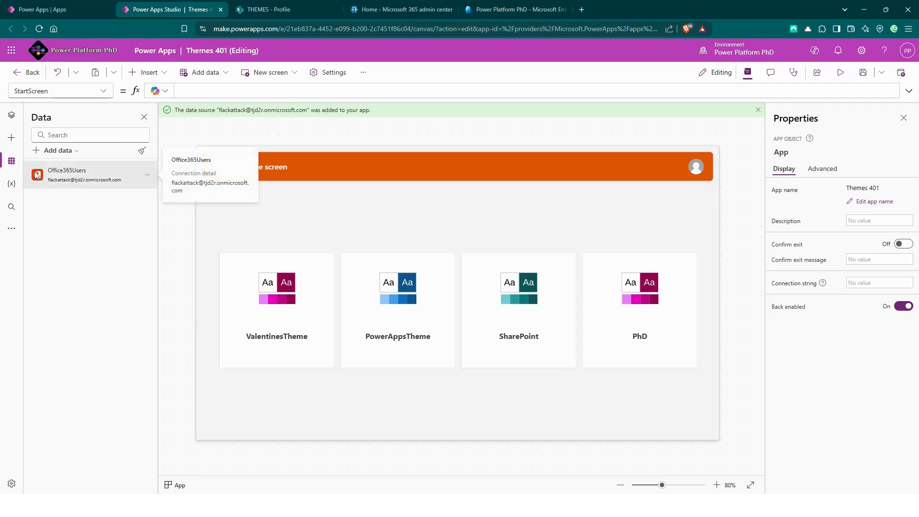
Step: Connect the app to the Profile list on the THEMES SharePoint site as a data source
{"action": "left_click", "coordinate": [67, 151]}
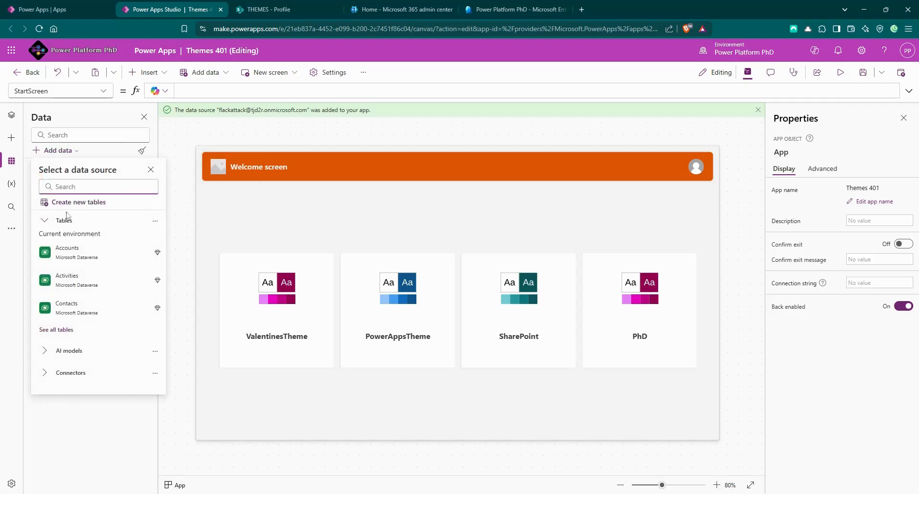
{"action": "type", "text": "sharepoint"}
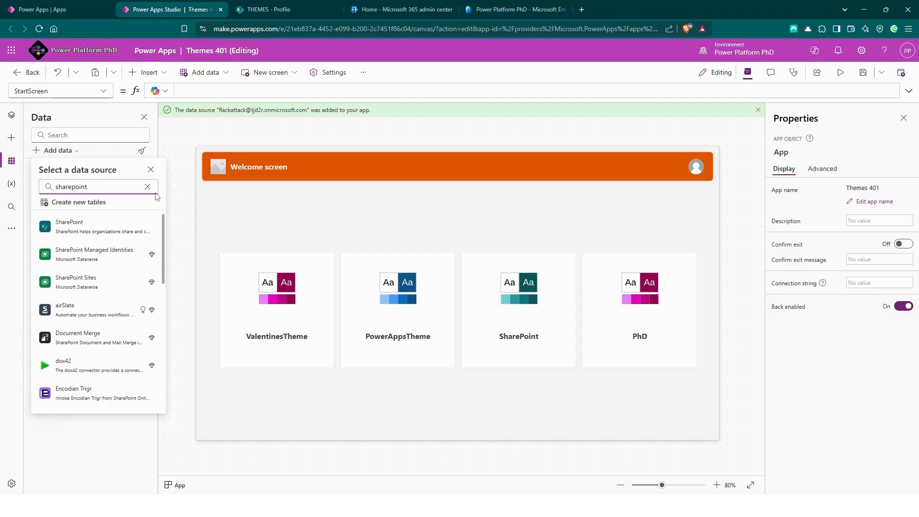
{"action": "left_click", "coordinate": [72, 226]}
{"action": "left_click", "coordinate": [104, 211]}
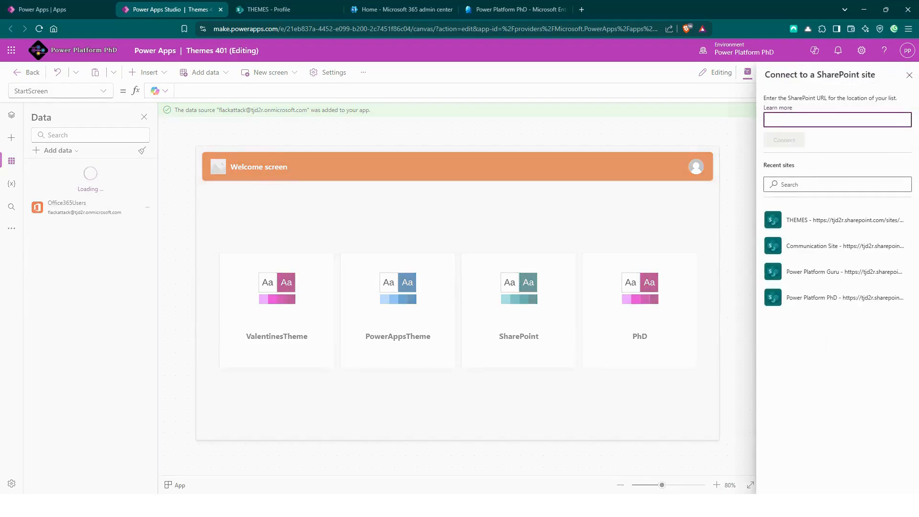
{"action": "left_click", "coordinate": [788, 227]}
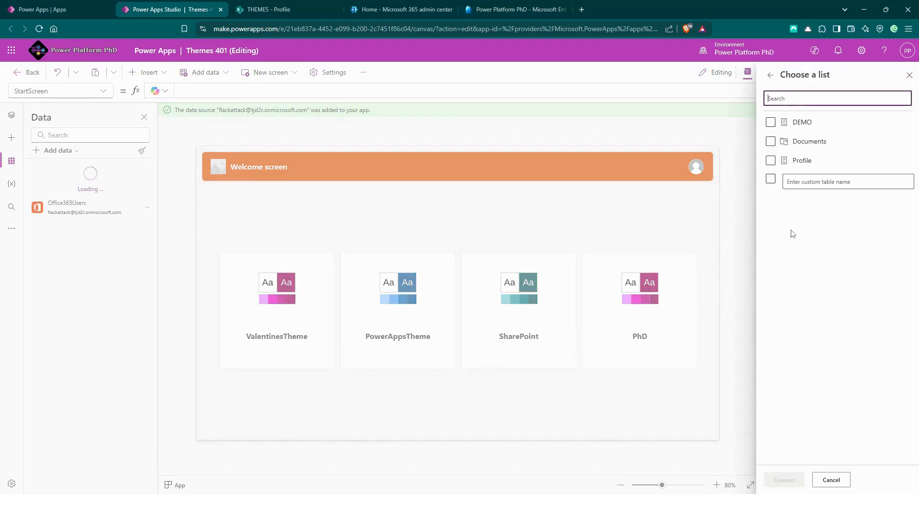
{"action": "left_click", "coordinate": [793, 165]}
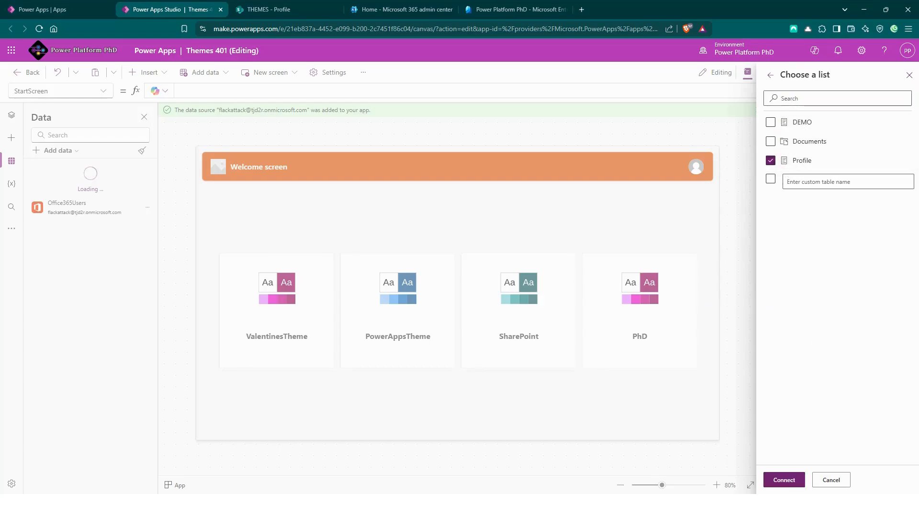
{"action": "left_click", "coordinate": [784, 480]}
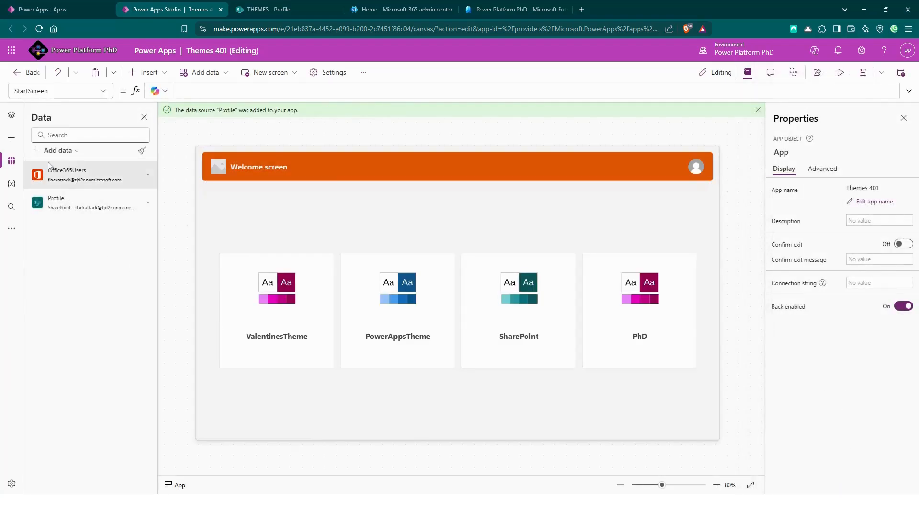
Step: Preview the app from Screen1, open the SVG theme selection screen and choose ValentinesTheme to test theme switching
{"action": "left_click", "coordinate": [12, 115]}
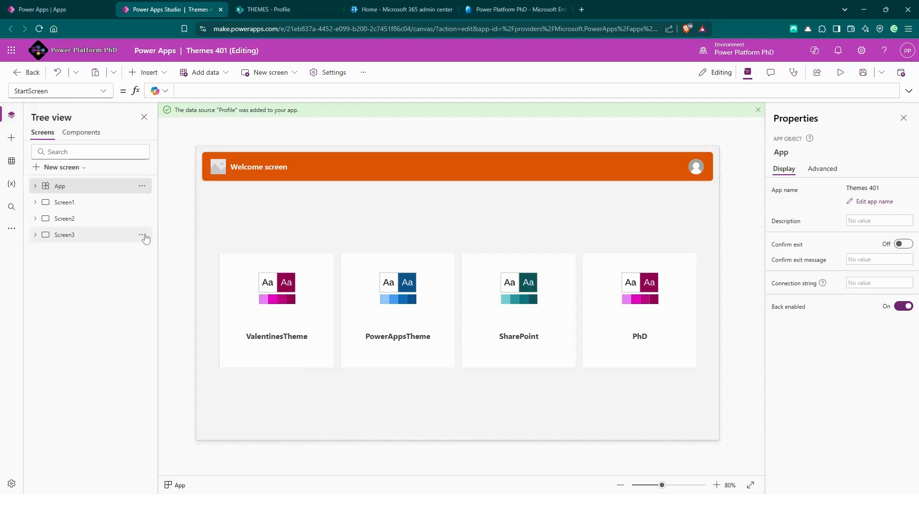
{"action": "left_click", "coordinate": [77, 205]}
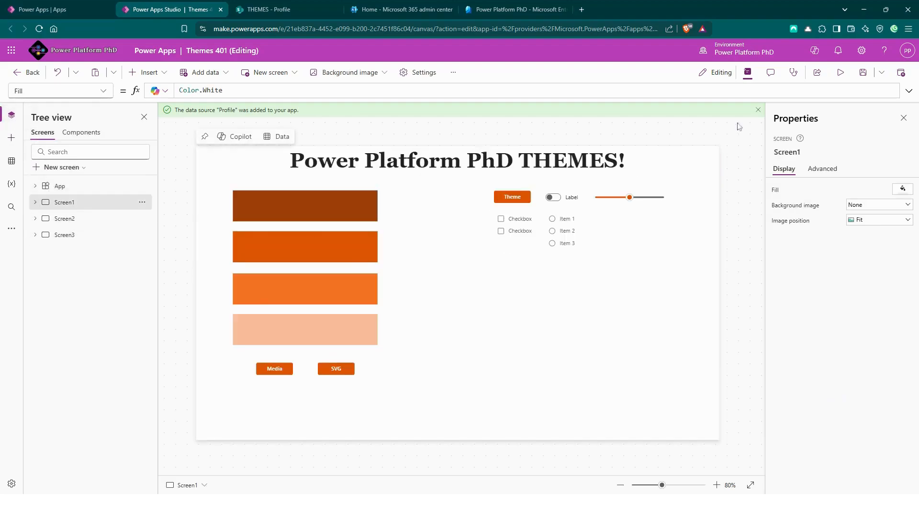
{"action": "left_click", "coordinate": [841, 72]}
{"action": "left_click", "coordinate": [296, 377]}
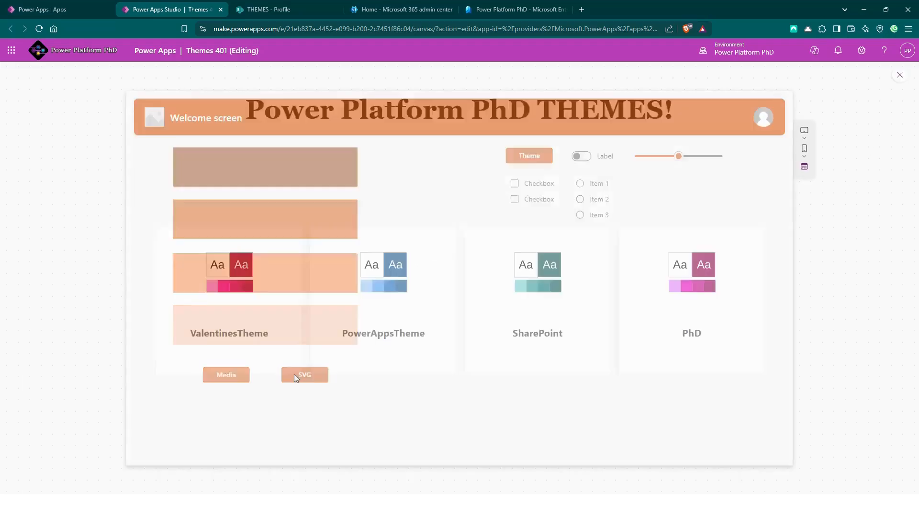
{"action": "left_click", "coordinate": [234, 278]}
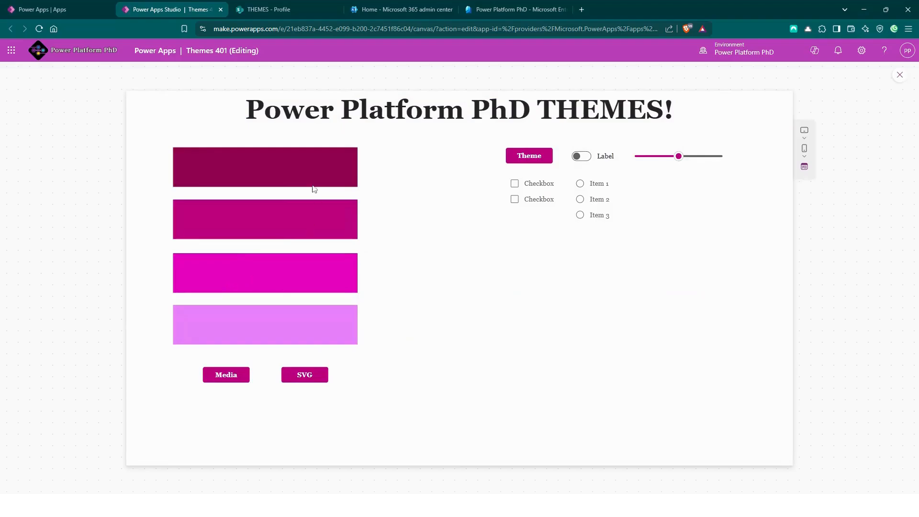
Step: Test the SharePoint theme from the SVG selection screen in the preview, reopen that screen, and exit the preview
{"action": "left_click", "coordinate": [304, 376]}
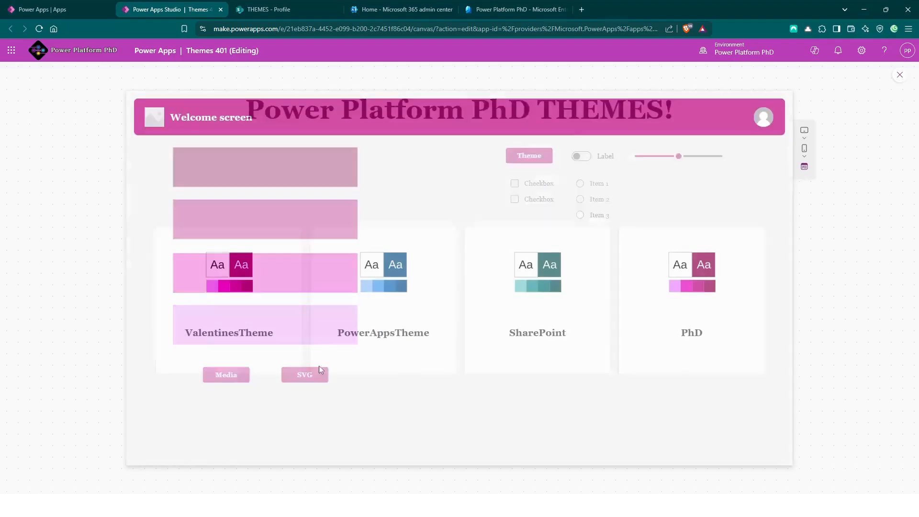
{"action": "left_click", "coordinate": [542, 286]}
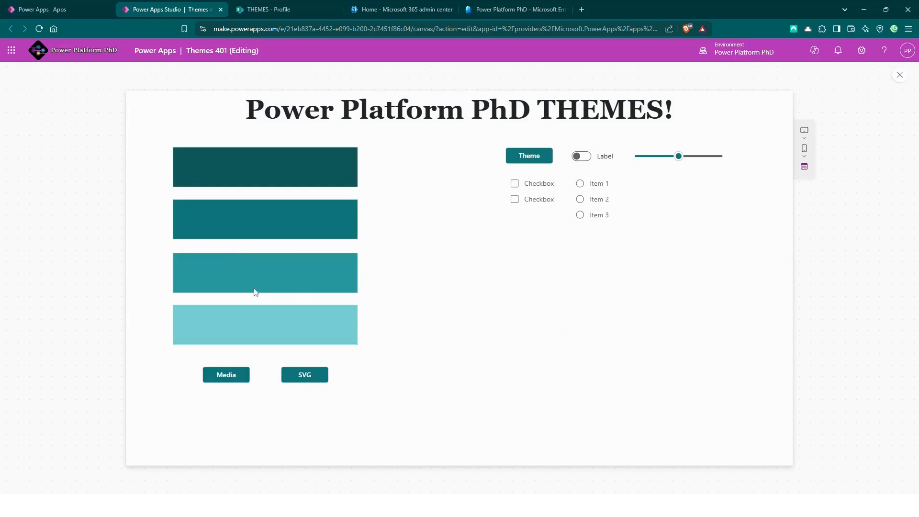
{"action": "left_click", "coordinate": [306, 376]}
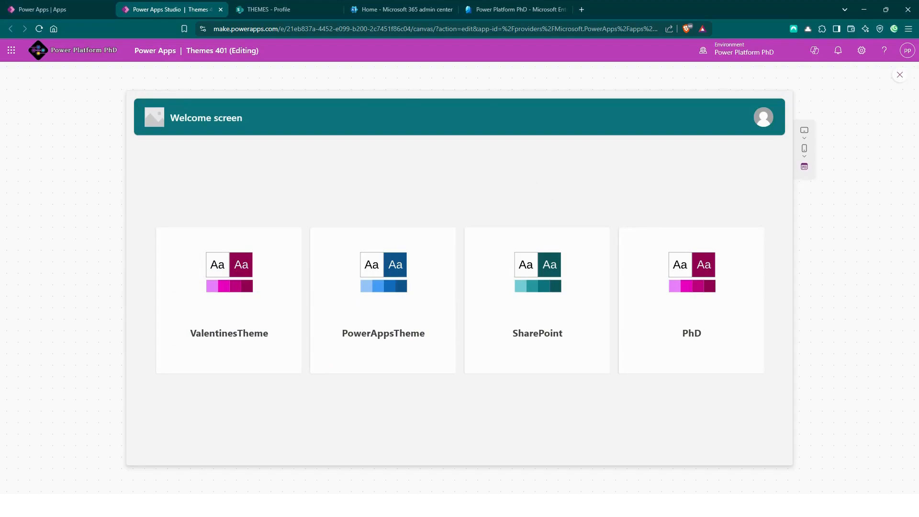
{"action": "left_click", "coordinate": [900, 77]}
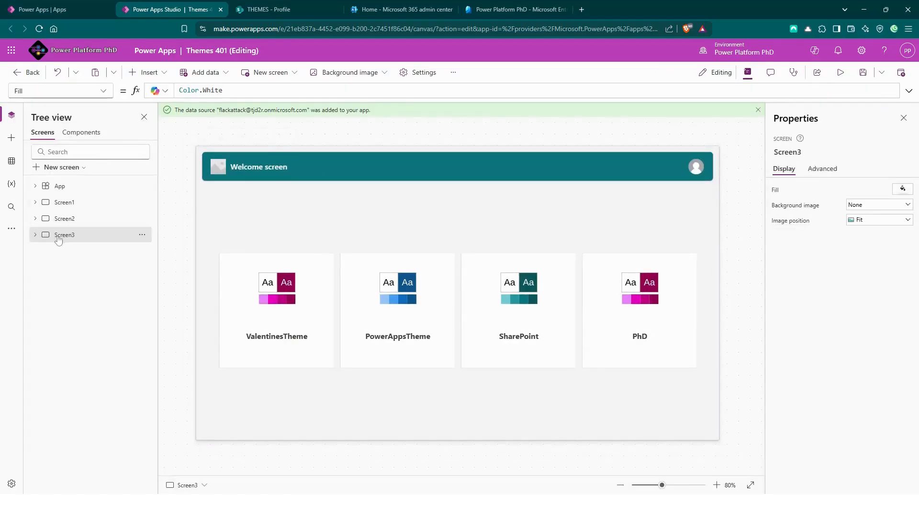
Step: Expand Screen3, examine ThemeComponent_1's SetProfileTheme formula and its varTheme variable, and dismiss the data source notification
{"action": "left_click", "coordinate": [35, 234]}
{"action": "left_click", "coordinate": [99, 300]}
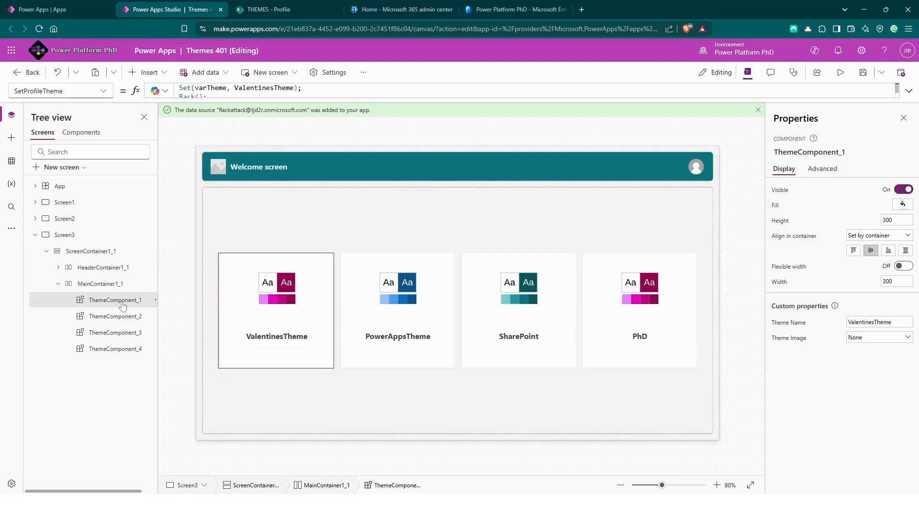
{"action": "left_click", "coordinate": [277, 96]}
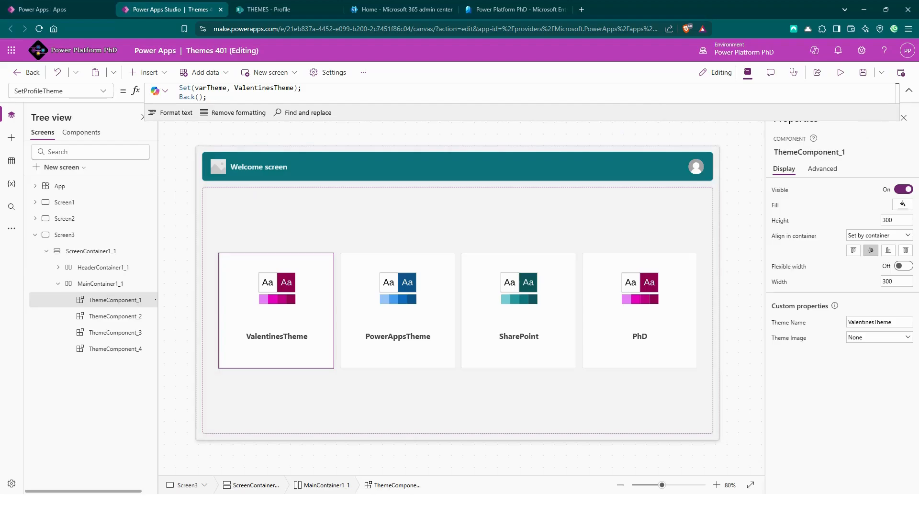
{"action": "left_click", "coordinate": [787, 121]}
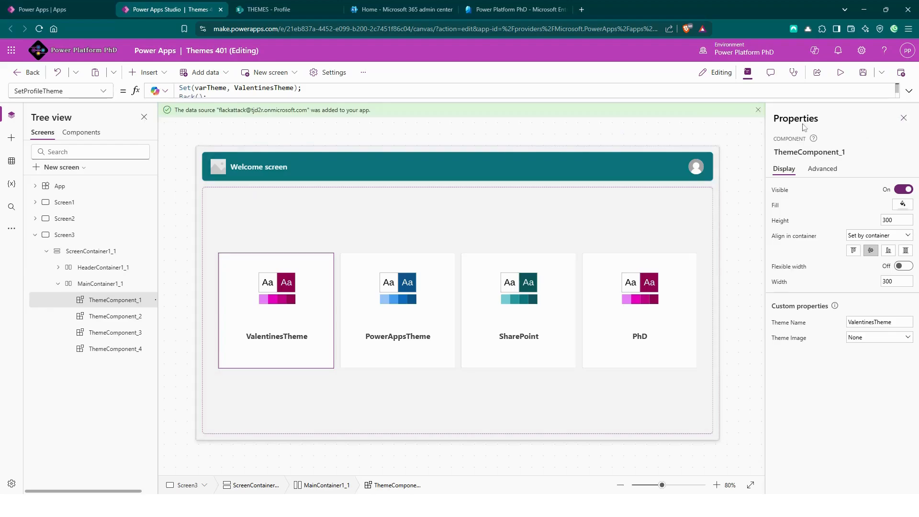
{"action": "left_click", "coordinate": [758, 111]}
{"action": "left_click", "coordinate": [579, 91]}
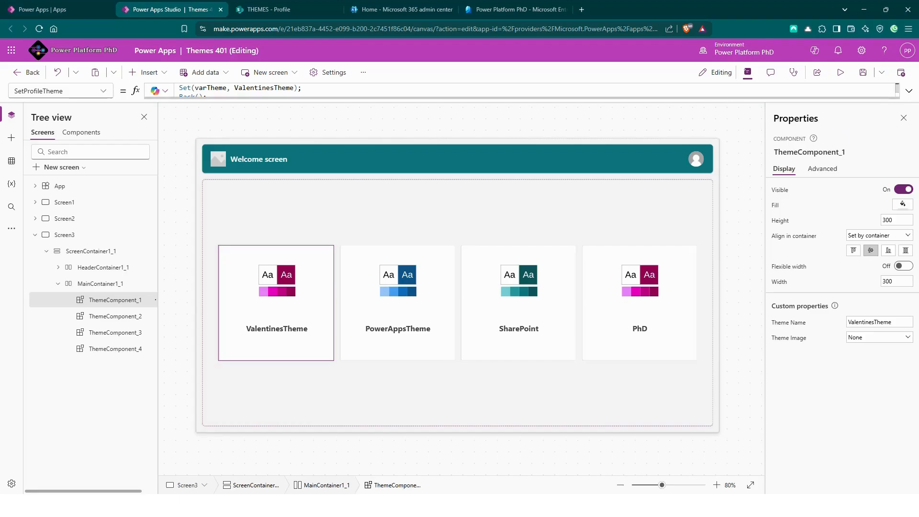
{"action": "double_click", "coordinate": [211, 88]}
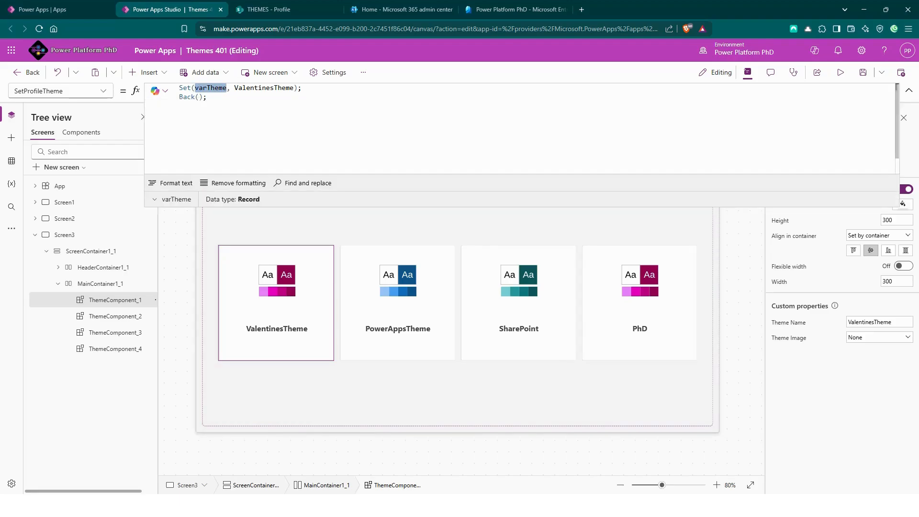
Step: Examine the SetProfileTheme formulas of the PowerAppsTheme and SharePoint theme components, including the theme passed to varTheme and the Back call
{"action": "left_click", "coordinate": [388, 268]}
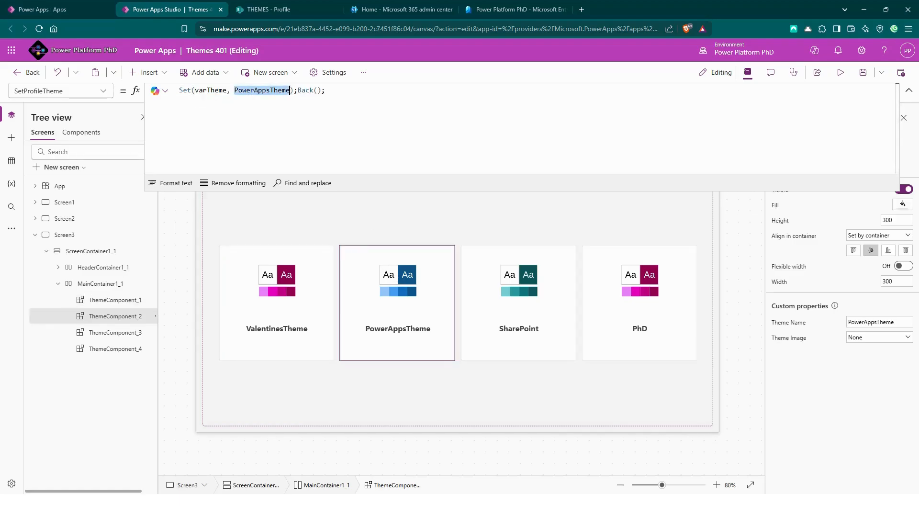
{"action": "left_click", "coordinate": [533, 271]}
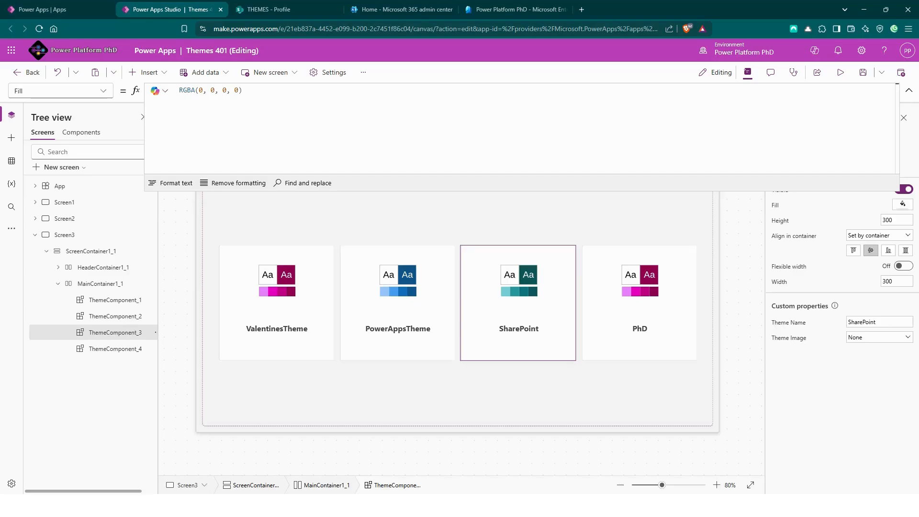
{"action": "left_click", "coordinate": [103, 91]}
{"action": "left_click", "coordinate": [56, 257]}
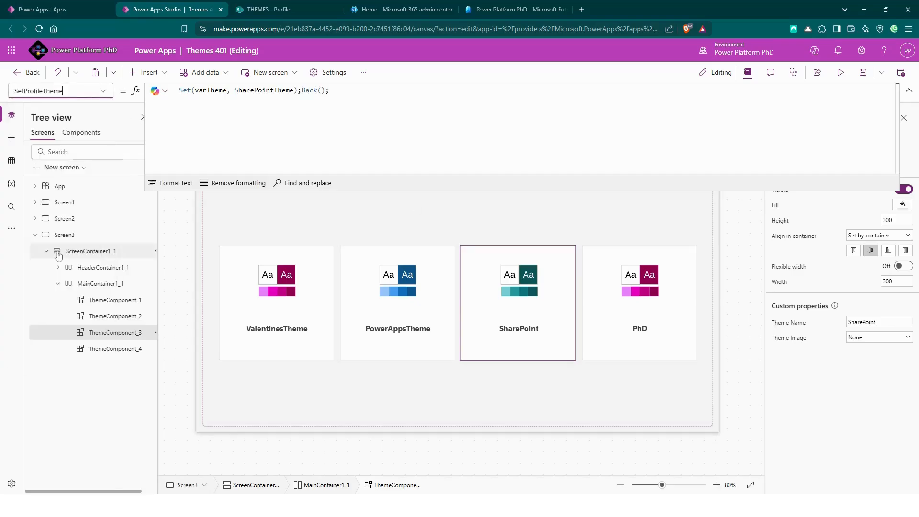
{"action": "double_click", "coordinate": [265, 90]}
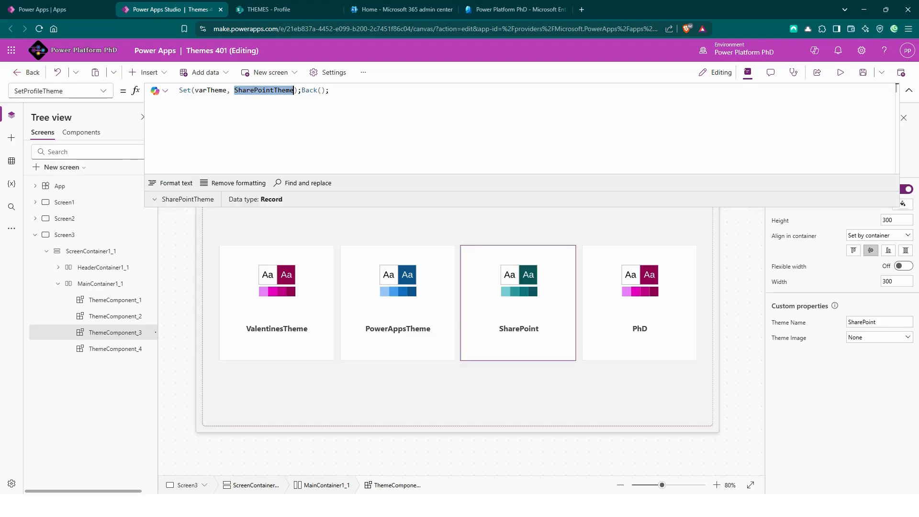
{"action": "double_click", "coordinate": [310, 90]}
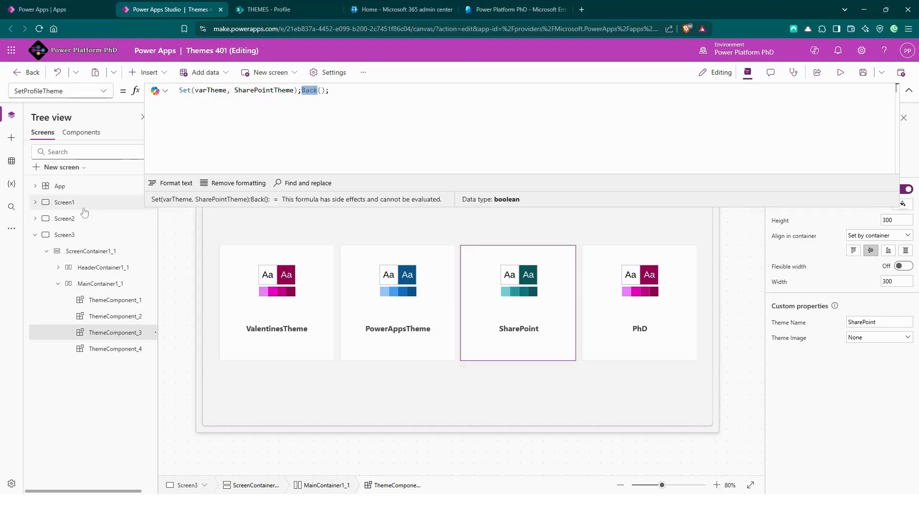
Step: Preview the app from Screen1, choose the SharePoint theme, exit, and check the stored theme in the SharePoint Profile list
{"action": "left_click", "coordinate": [85, 213]}
{"action": "left_click", "coordinate": [840, 72]}
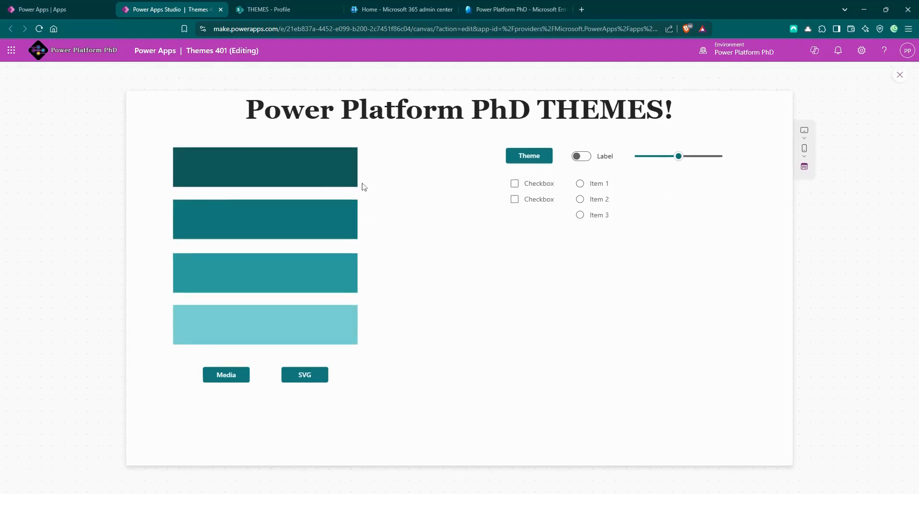
{"action": "left_click", "coordinate": [323, 375]}
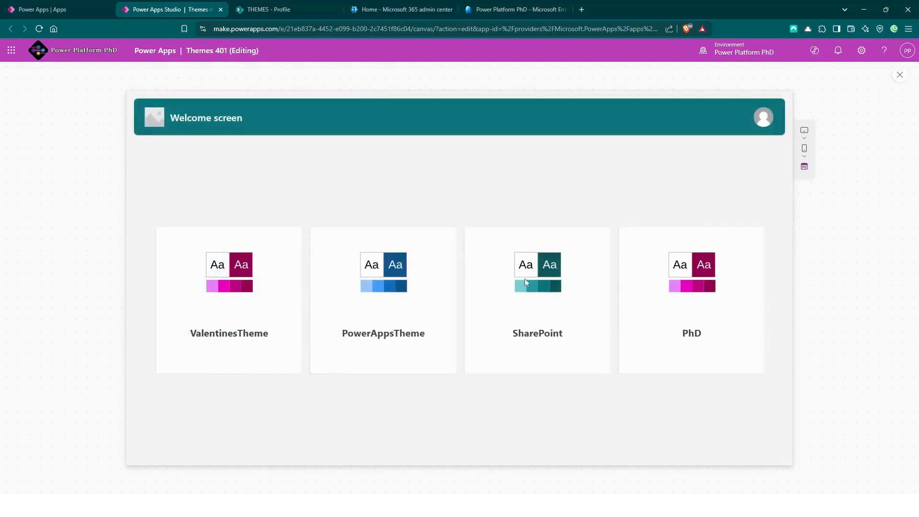
{"action": "left_click", "coordinate": [548, 274]}
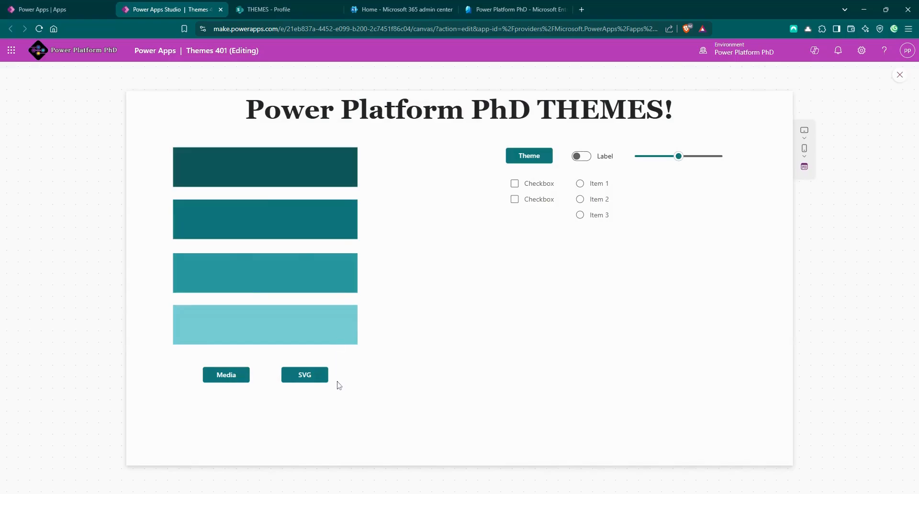
{"action": "left_click", "coordinate": [900, 75]}
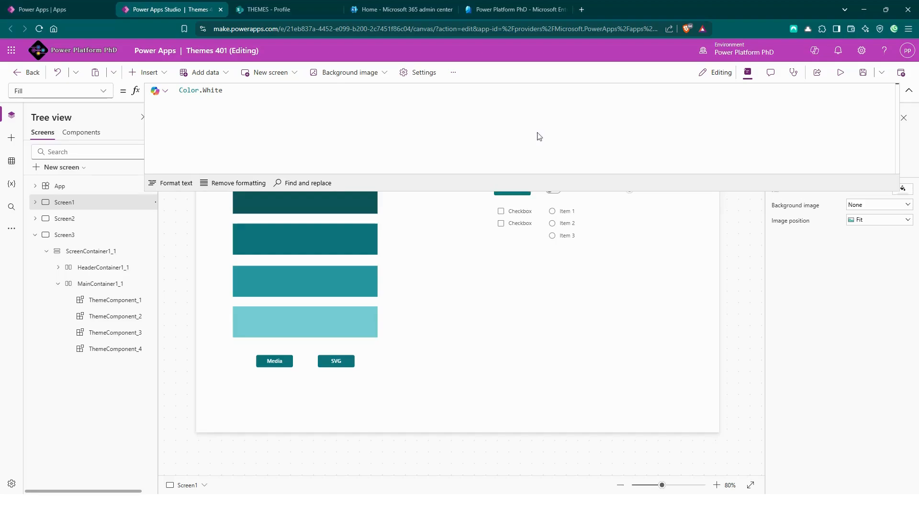
{"action": "left_click", "coordinate": [294, 13]}
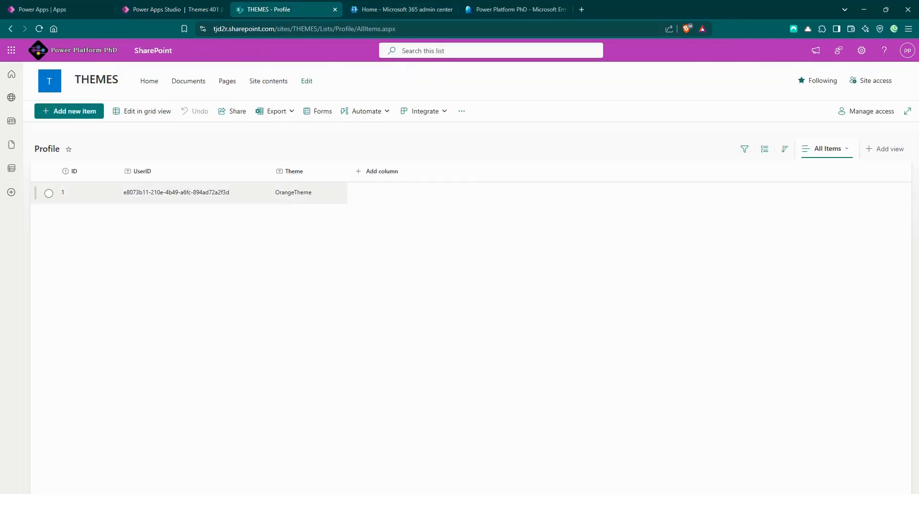
Step: Back in Power Apps Studio, begin ThemeComponent_1's SetProfileTheme formula with a Patch call on Profile, on a new line above the Set statement
{"action": "left_click", "coordinate": [211, 13]}
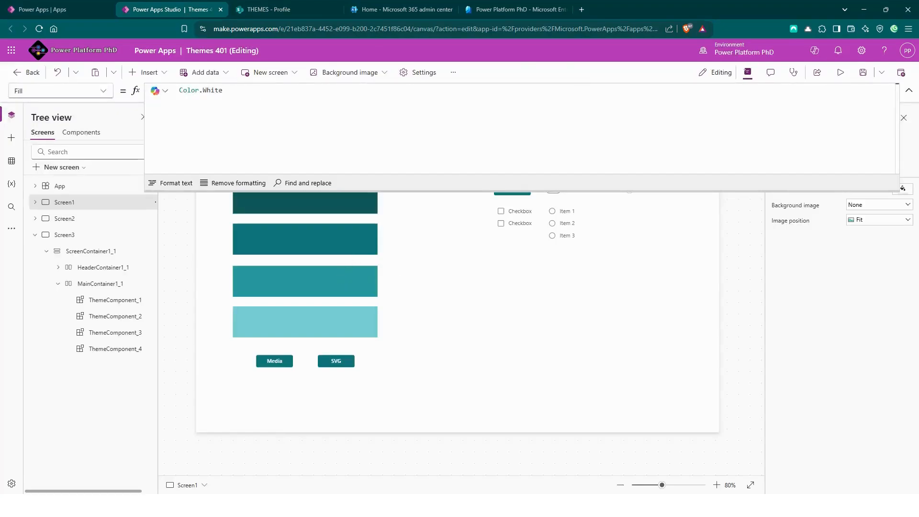
{"action": "left_click", "coordinate": [130, 303]}
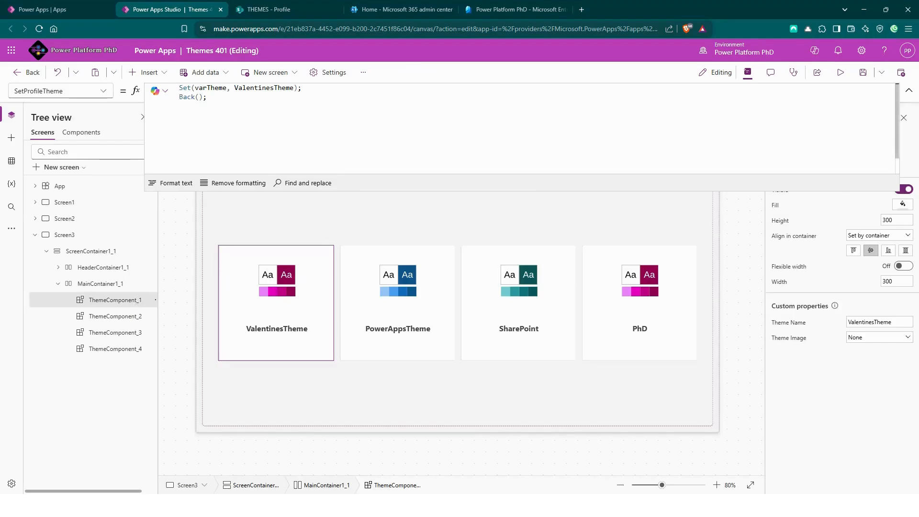
{"action": "key", "text": "Return"}
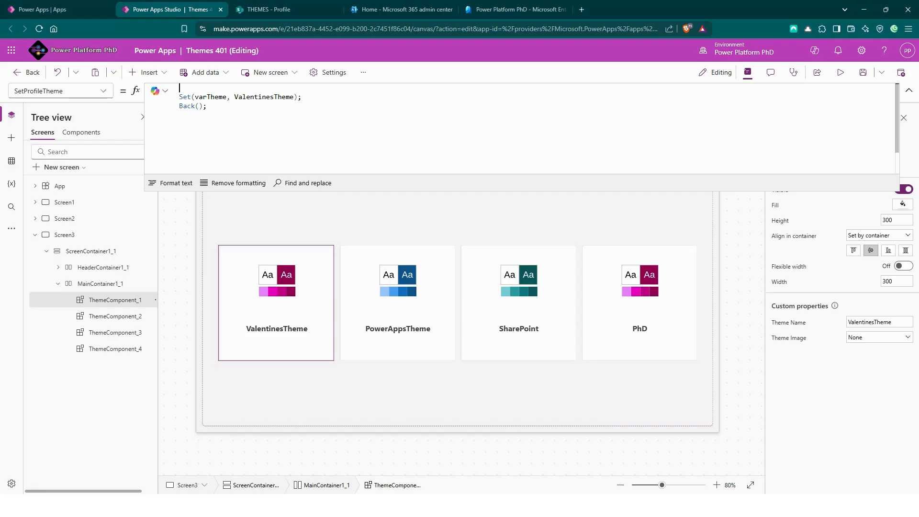
{"action": "type", "text": "Patch"}
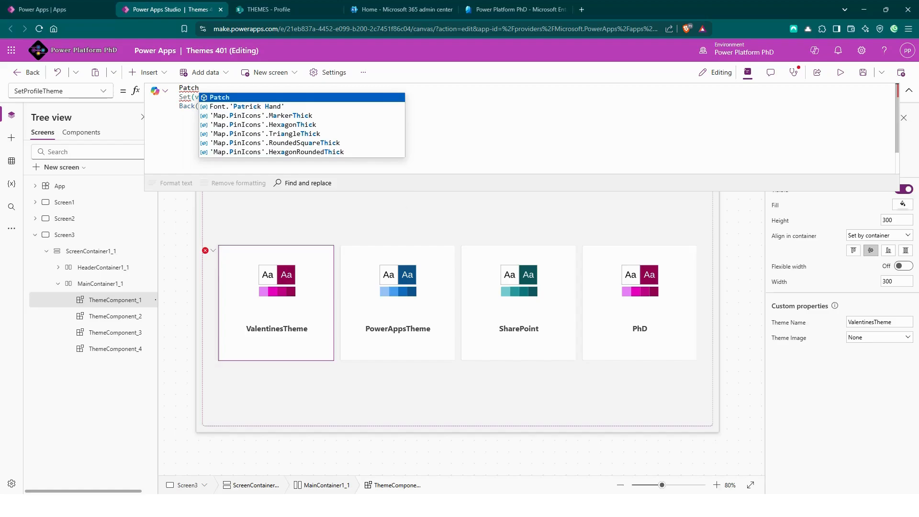
{"action": "type", "text": "("}
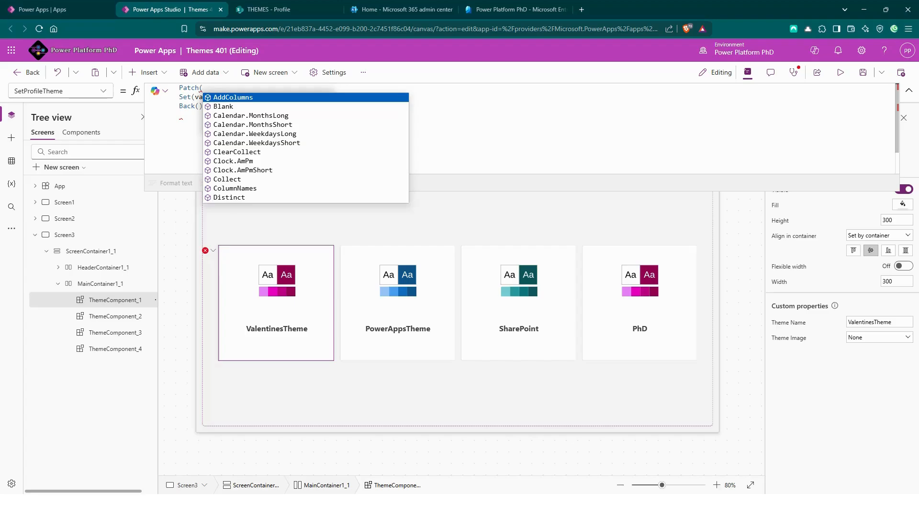
{"action": "type", "text": "Profile"}
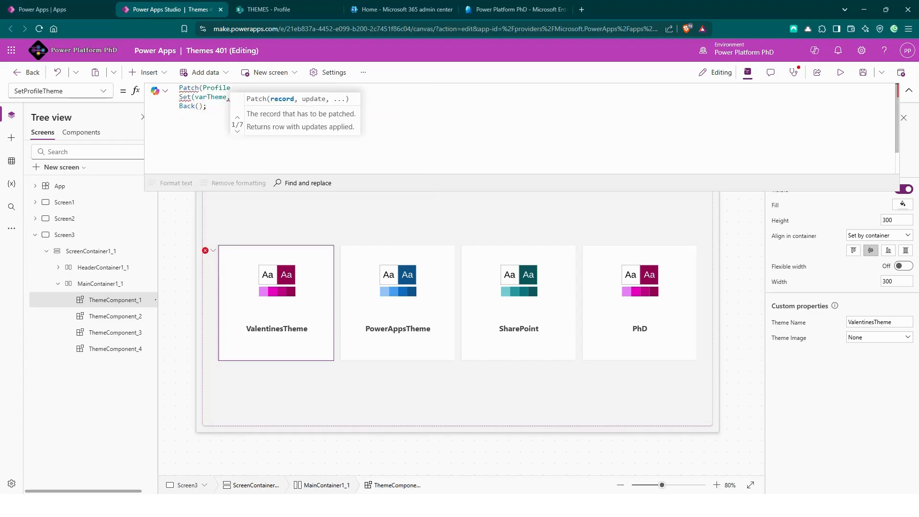
{"action": "type", "text": ", "}
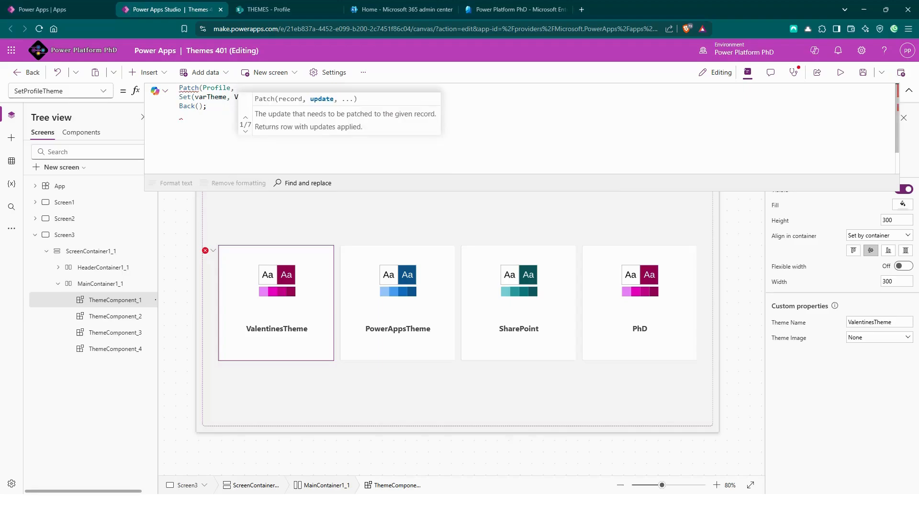
Step: Add a LookUp on Profile as the Patch record and start its condition with UserID, checking the column name in the SharePoint list
{"action": "type", "text": "LookUp("}
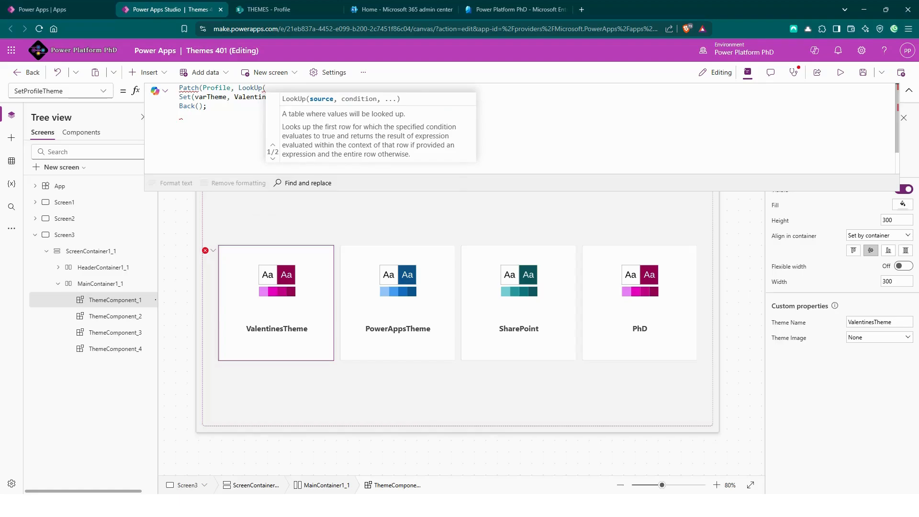
{"action": "type", "text": "Profile,"}
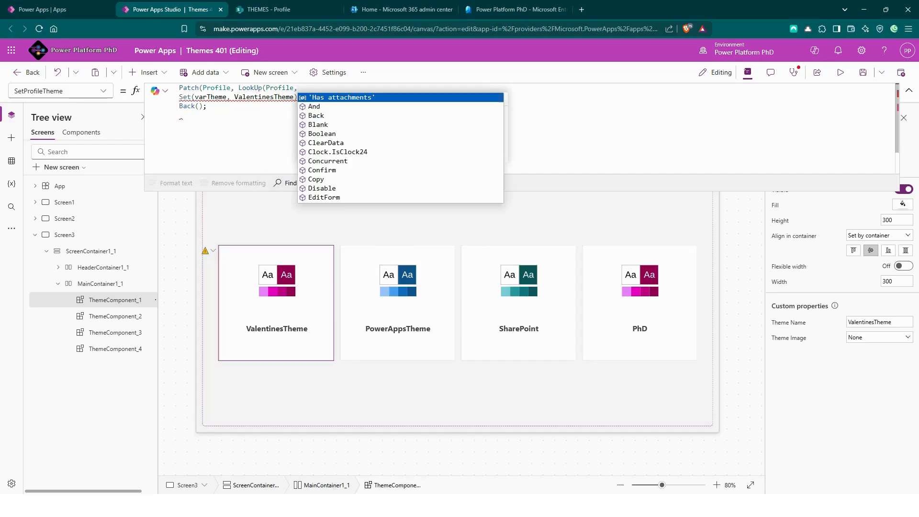
{"action": "type", "text": " U"}
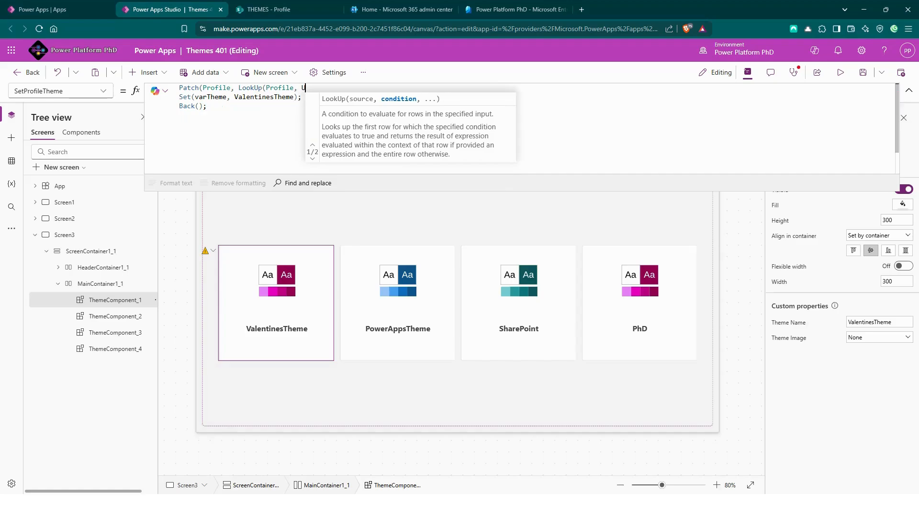
{"action": "type", "text": "s"}
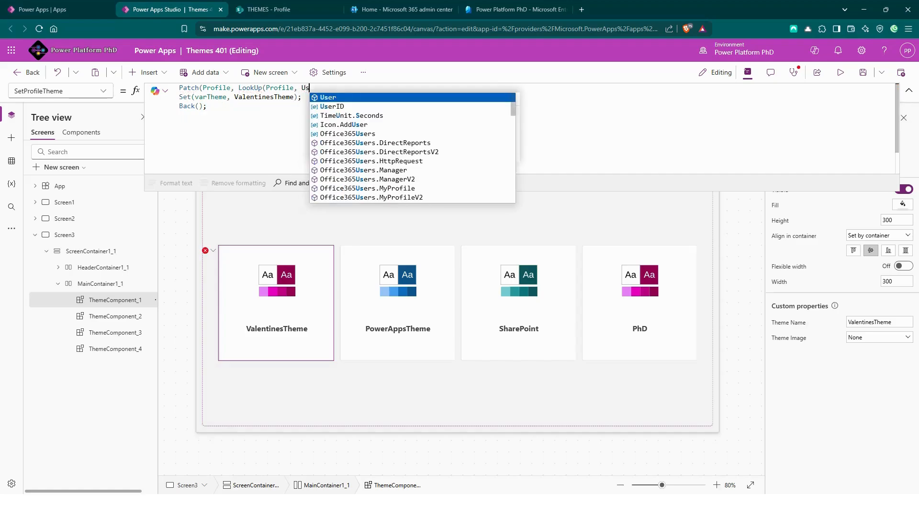
{"action": "key", "text": "Down"}
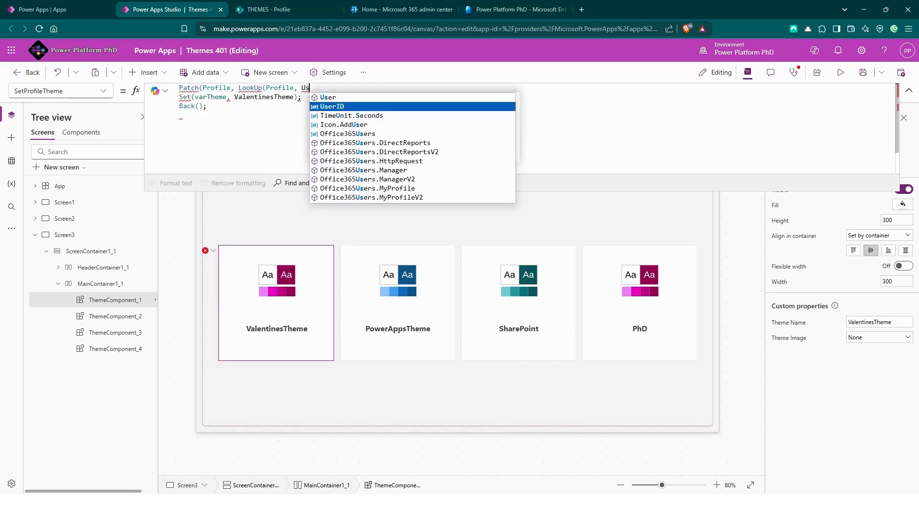
{"action": "left_click", "coordinate": [271, 10]}
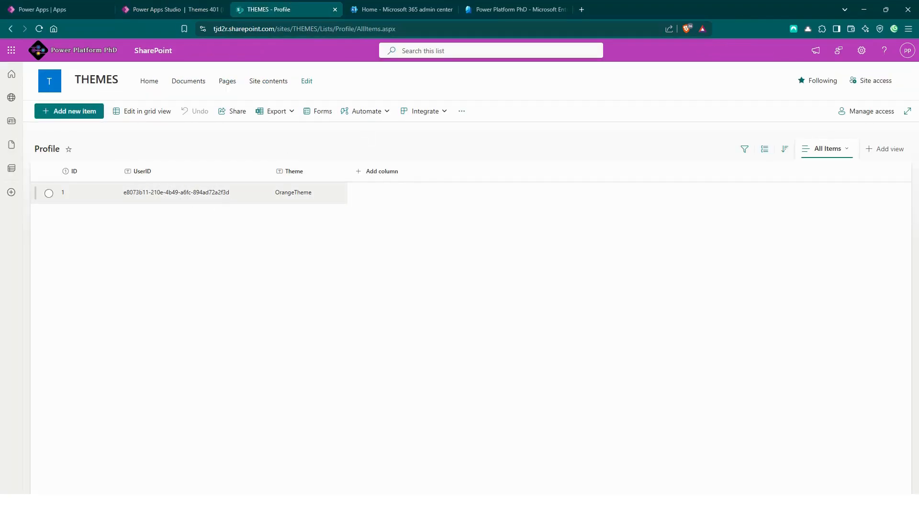
{"action": "left_click", "coordinate": [175, 10]}
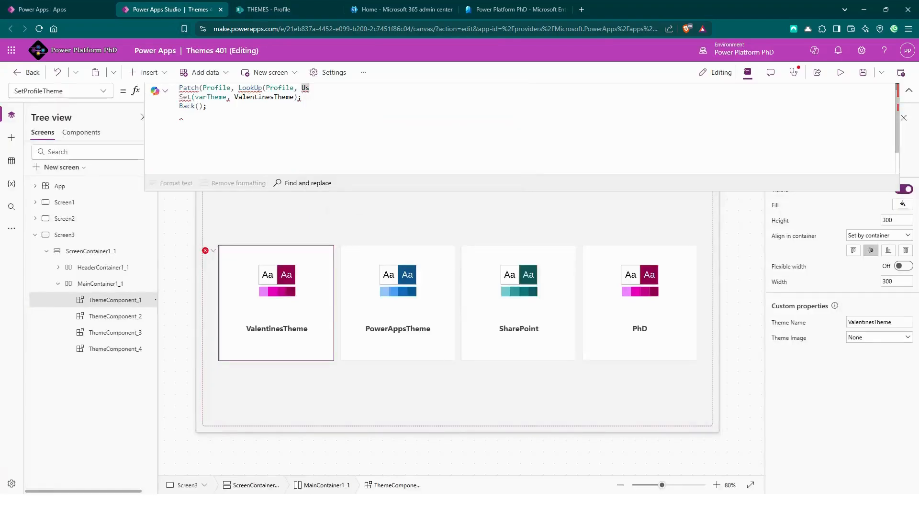
{"action": "type", "text": "er"}
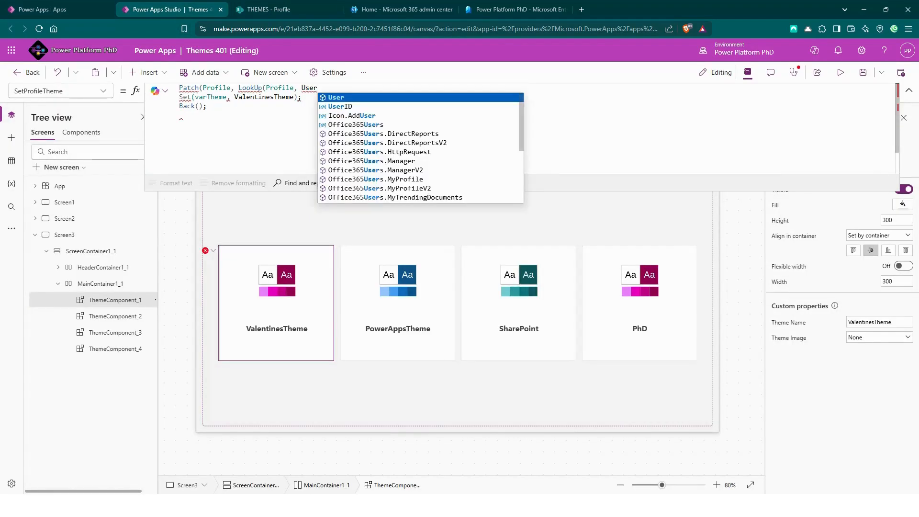
{"action": "key", "text": "Tab"}
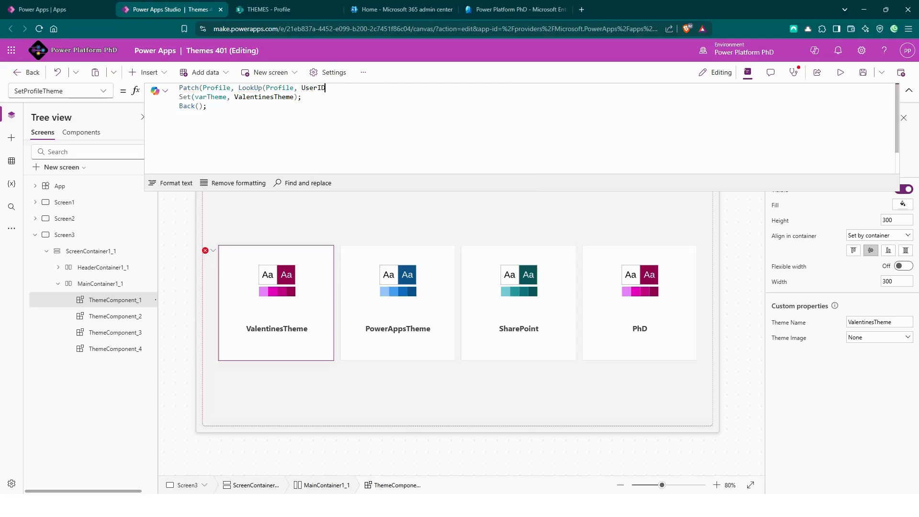
Step: Complete the LookUp condition by comparing UserID with Office365Users.MyProfileV2().id
{"action": "type", "text": "="}
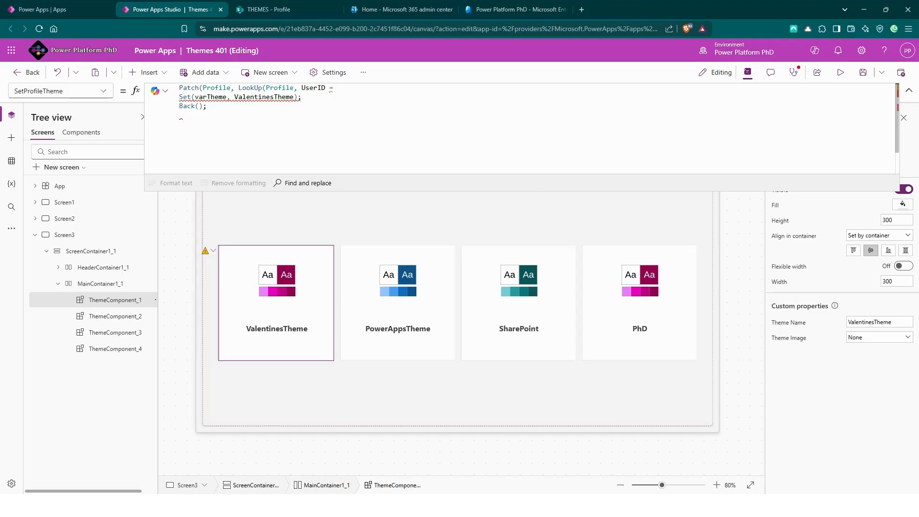
{"action": "type", "text": " Off"}
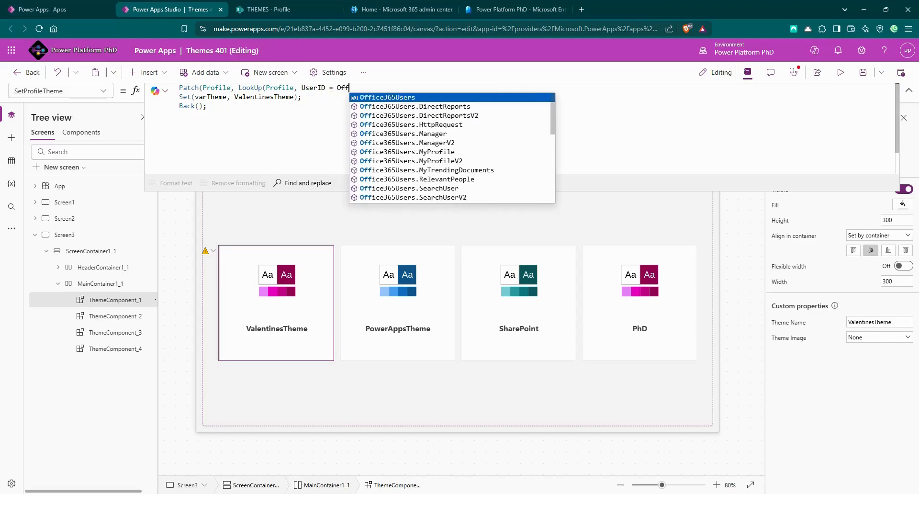
{"action": "key", "text": "Down"}
{"action": "key", "text": "Down"}
{"action": "key", "text": "Down"}
{"action": "key", "text": "Down"}
{"action": "key", "text": "Down"}
{"action": "key", "text": "Down"}
{"action": "key", "text": "Down"}
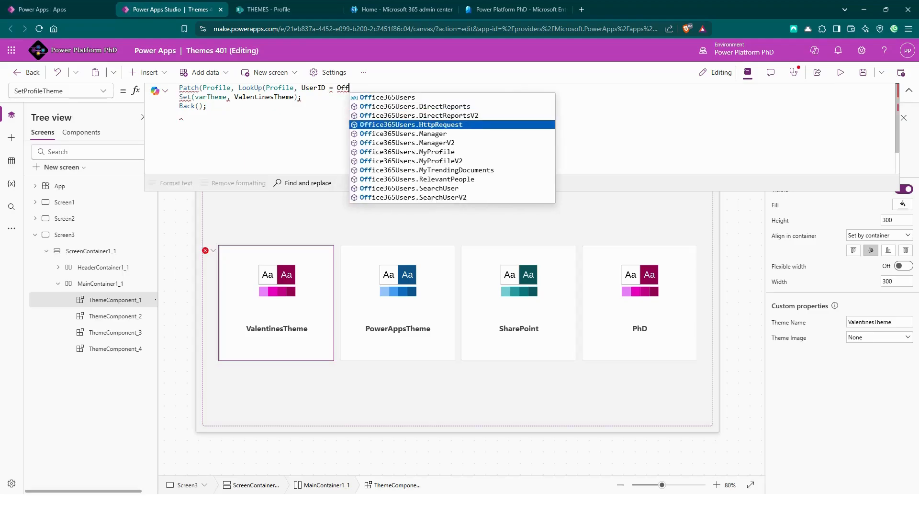
{"action": "key", "text": "Tab"}
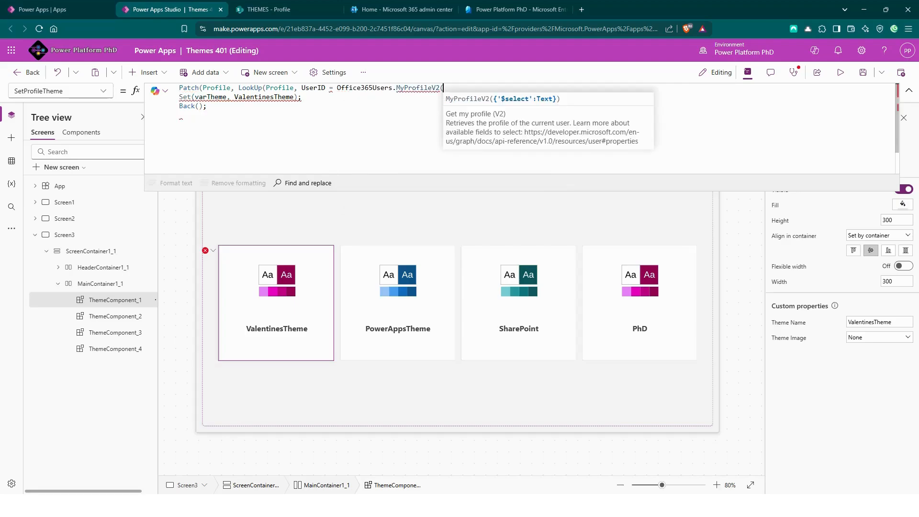
{"action": "type", "text": ")id"}
{"action": "key", "text": "BackSpace"}
{"action": "key", "text": "BackSpace"}
{"action": "type", "text": ".id"}
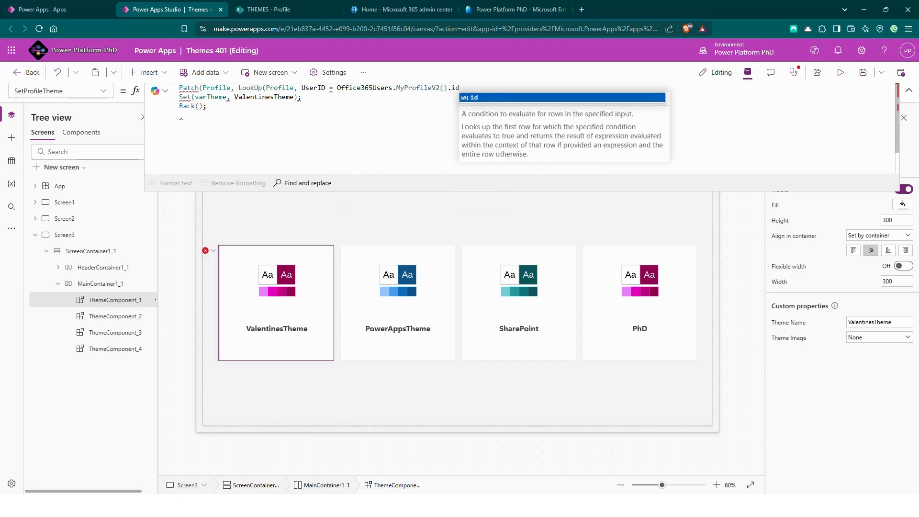
Step: Add an update record in curly braces for the Theme column and end the Patch statement with a closing parenthesis and semicolon
{"action": "type", "text": ","}
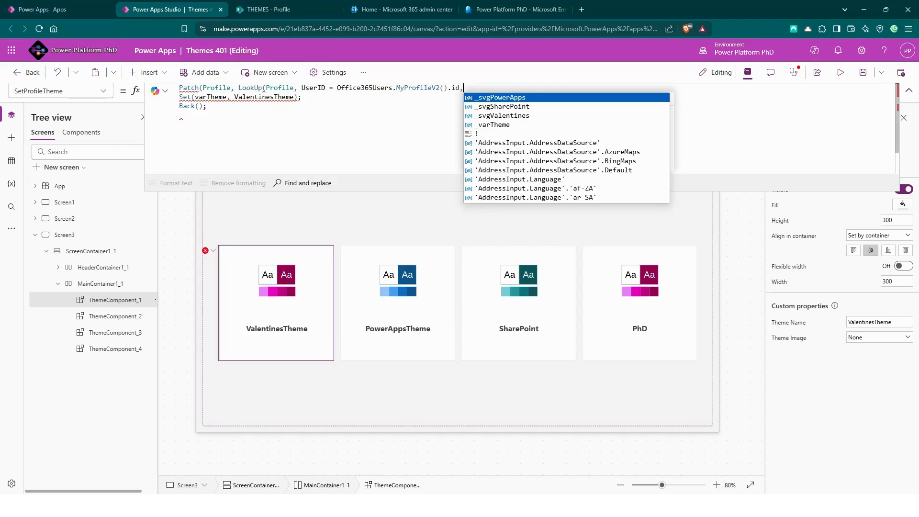
{"action": "type", "text": "{}"}
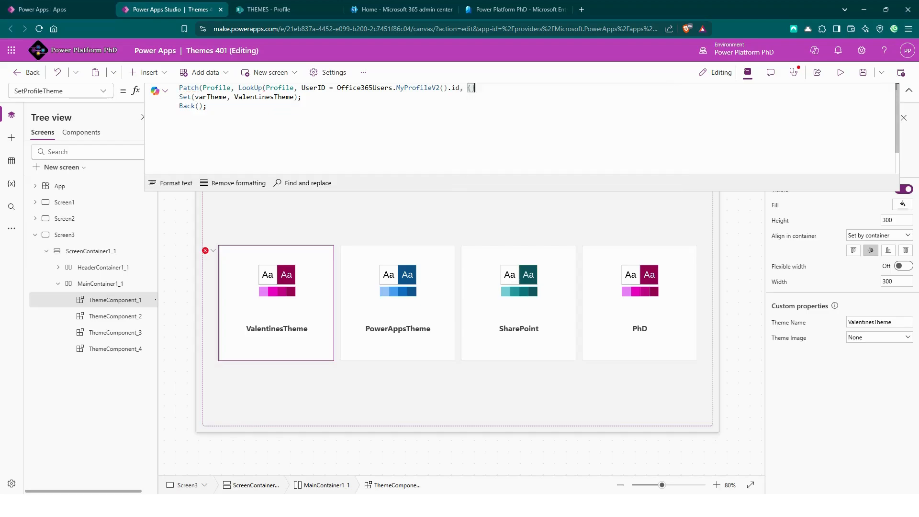
{"action": "type", "text": ");"}
{"action": "key", "text": "Left"}
{"action": "key", "text": "Left"}
{"action": "key", "text": "Left"}
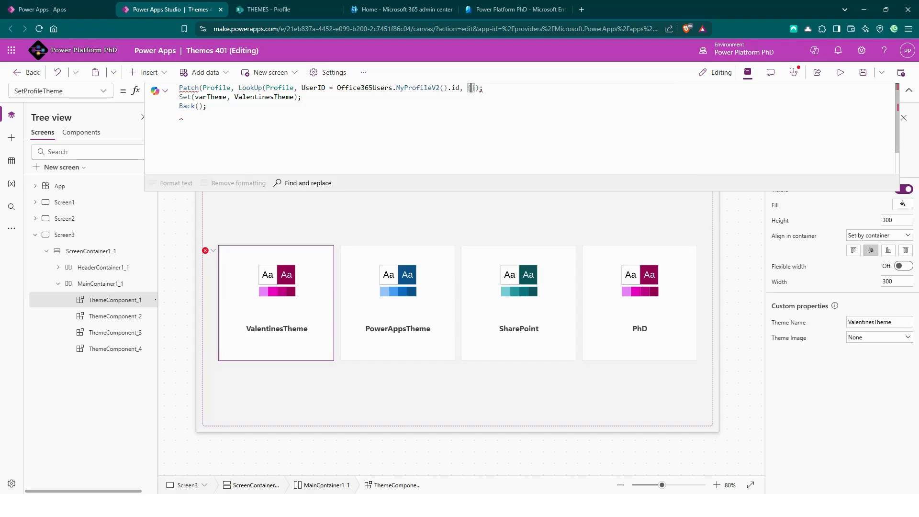
{"action": "type", "text": "Them"}
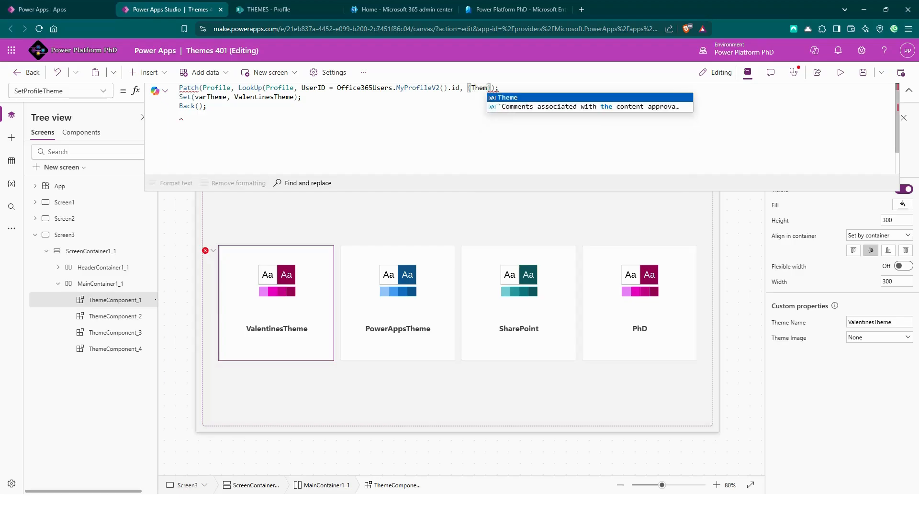
{"action": "type", "text": "e:"}
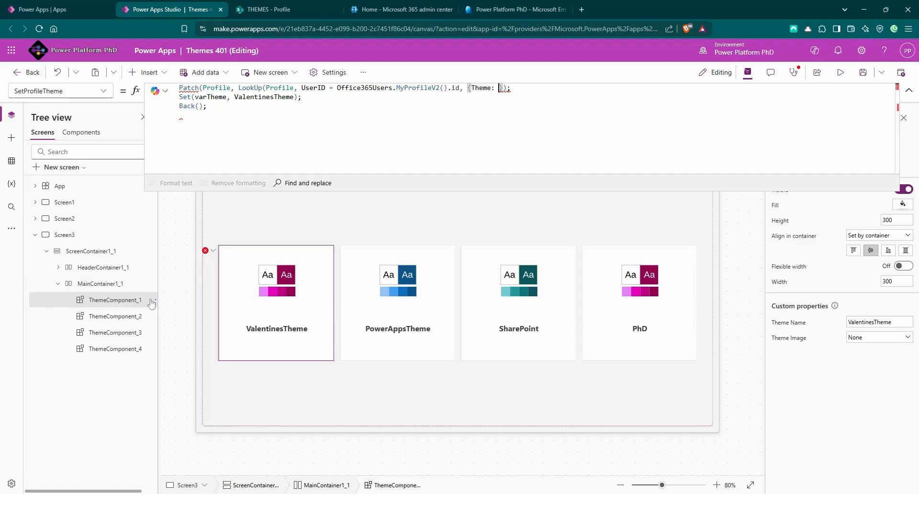
Step: Set the Theme value in the Patch record to ThemeComponent_1.ThemeName
{"action": "type", "text": " Them"}
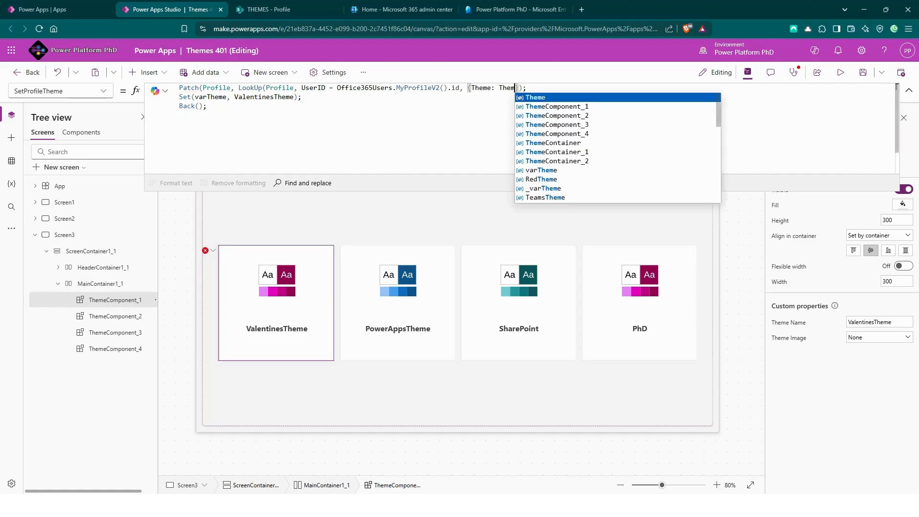
{"action": "key", "text": "Tab"}
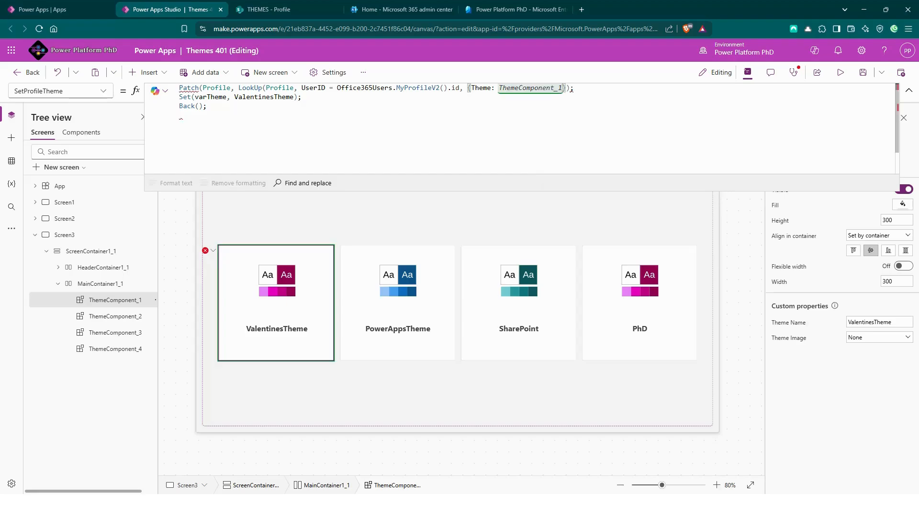
{"action": "type", "text": "."}
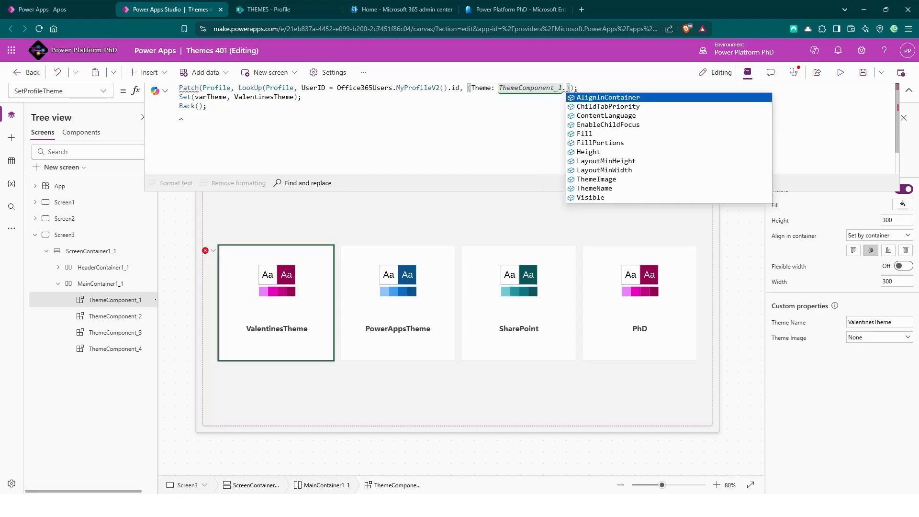
{"action": "key", "text": "Down"}
{"action": "key", "text": "Down"}
{"action": "key", "text": "Down"}
{"action": "key", "text": "Down"}
{"action": "key", "text": "Down"}
{"action": "key", "text": "Down"}
{"action": "key", "text": "Down"}
{"action": "key", "text": "Down"}
{"action": "key", "text": "Down"}
{"action": "key", "text": "Down"}
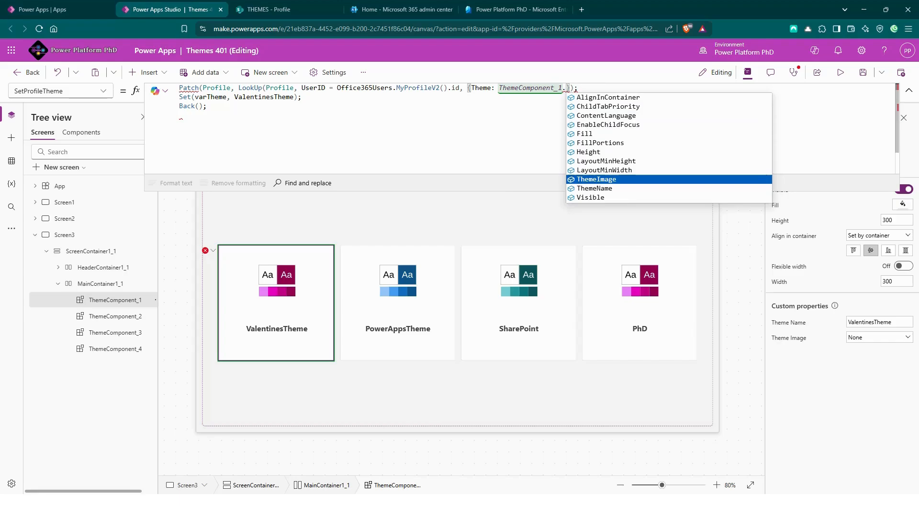
{"action": "key", "text": "Tab"}
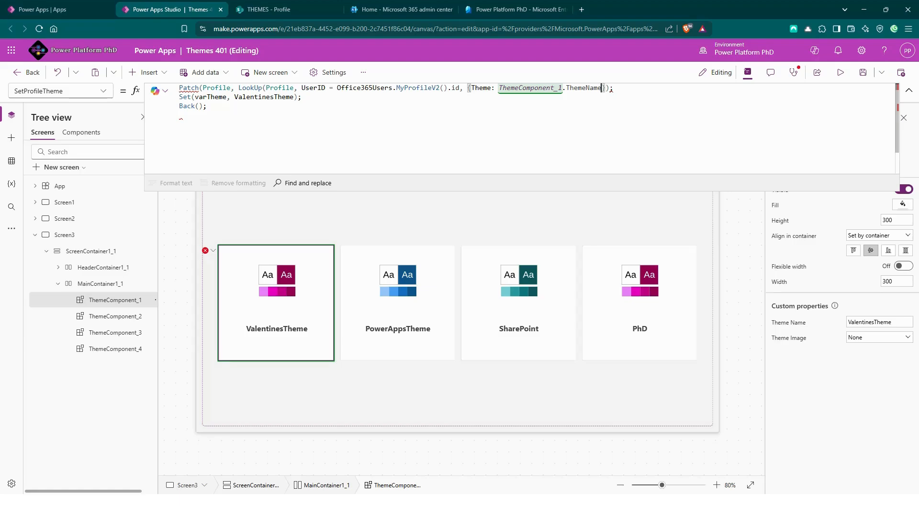
Step: Close the LookUp call with a parenthesis after MyProfileV2().id, keeping the id property in lowercase
{"action": "left_click", "coordinate": [460, 88]}
{"action": "key", "text": "BackSpace"}
{"action": "key", "text": "BackSpace"}
{"action": "type", "text": "ID)"}
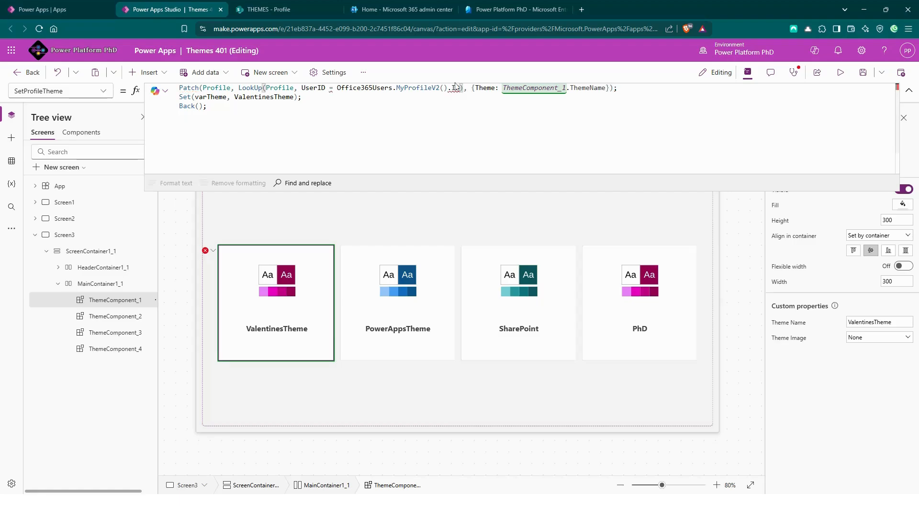
{"action": "key", "text": "BackSpace"}
{"action": "key", "text": "BackSpace"}
{"action": "type", "text": "id"}
{"action": "left_click", "coordinate": [474, 100]}
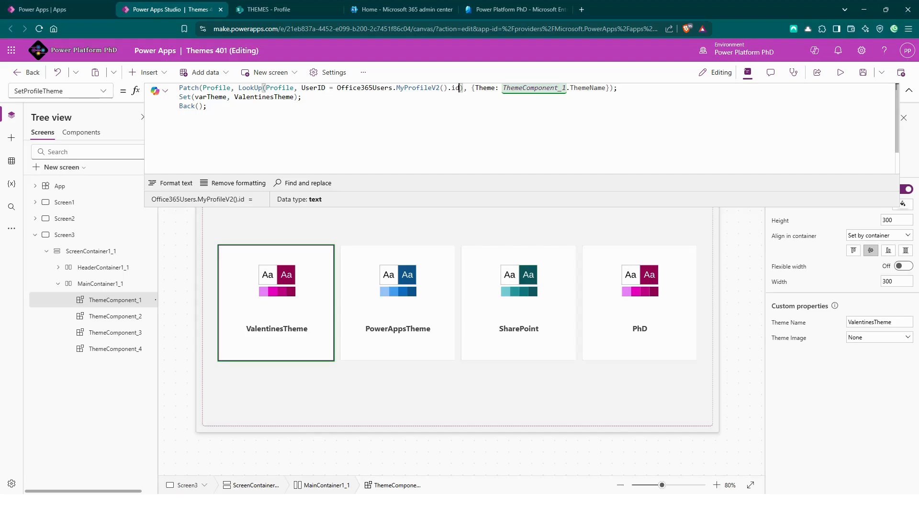
Step: Check the Profile list, preview the app and choose ValentinesTheme, and refresh the SharePoint list to check the stored theme
{"action": "left_click", "coordinate": [276, 12]}
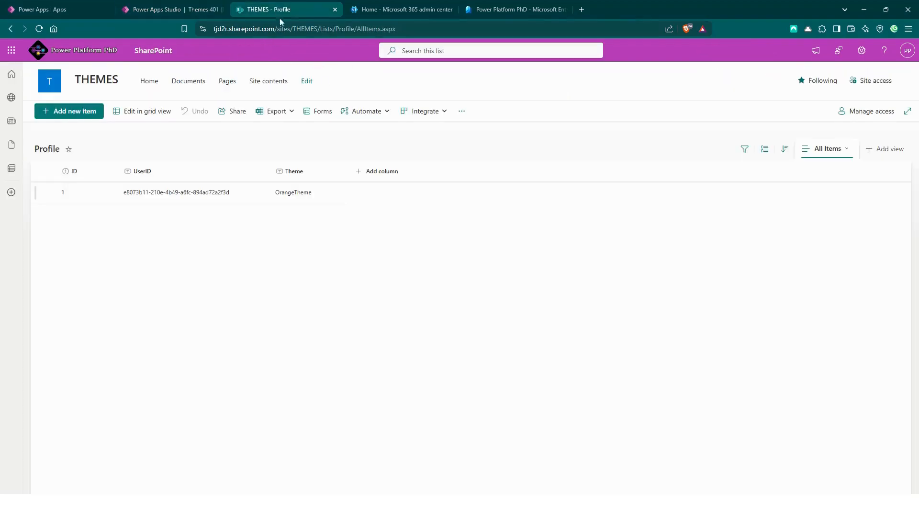
{"action": "left_click", "coordinate": [173, 10]}
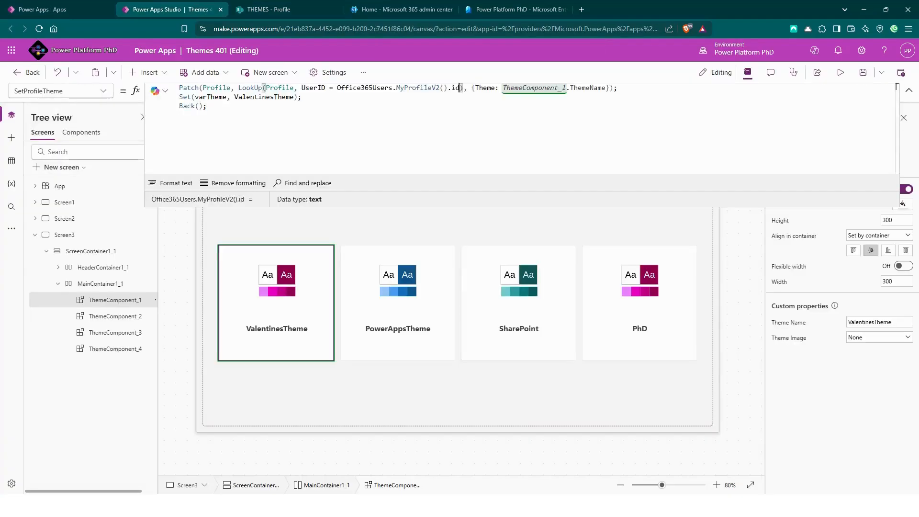
{"action": "left_click", "coordinate": [841, 72]}
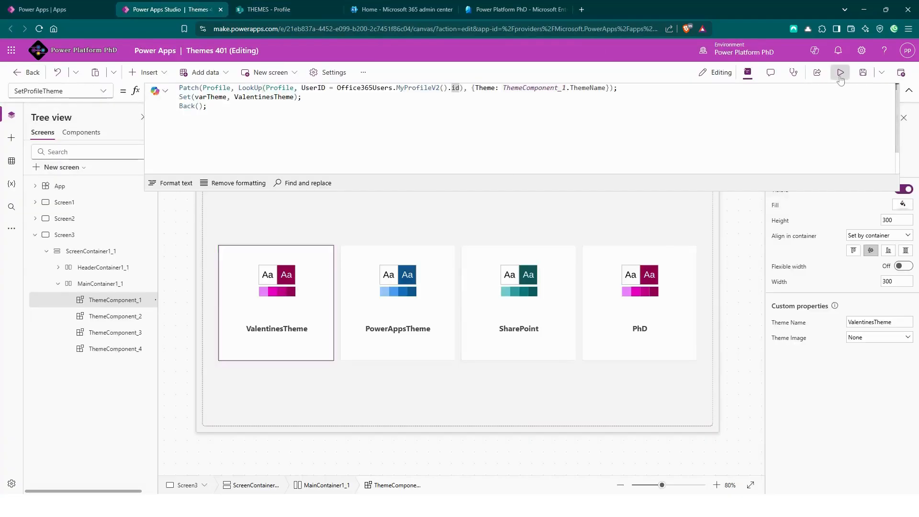
{"action": "left_click", "coordinate": [268, 310]}
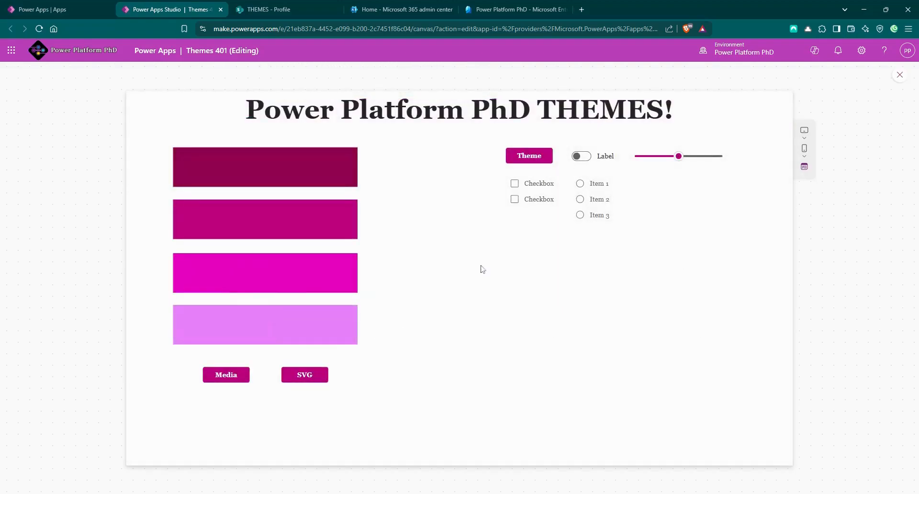
{"action": "left_click", "coordinate": [302, 10]}
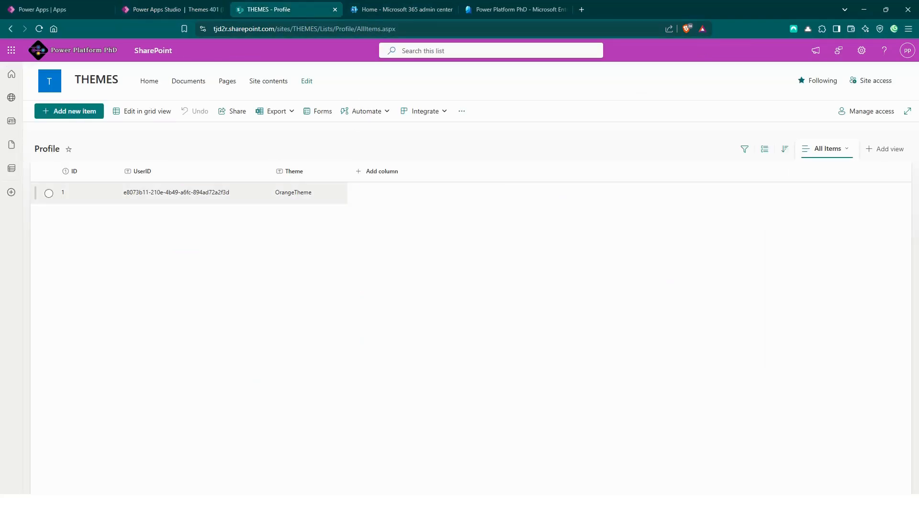
{"action": "left_click", "coordinate": [40, 29]}
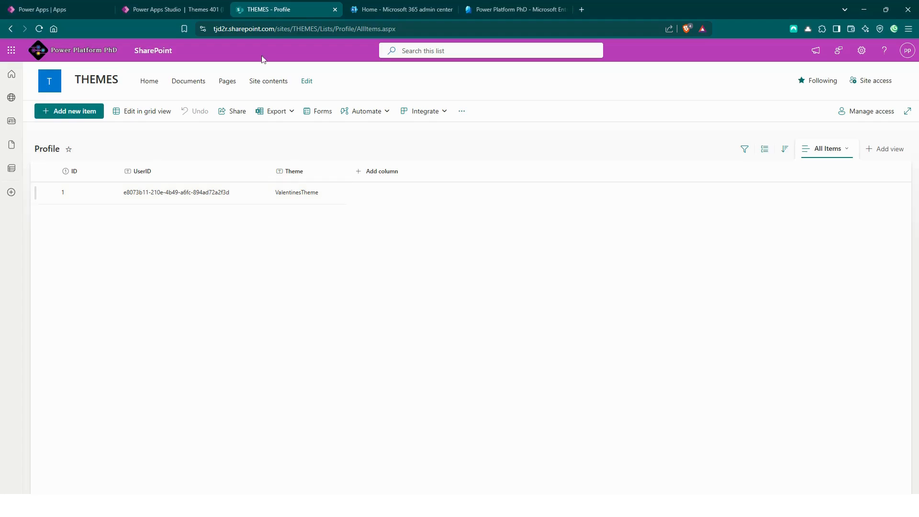
Step: Return to Power Apps Studio, exit the preview, and copy ThemeComponent_1's Patch statement to the start of ThemeComponent_2's SetProfileTheme formula
{"action": "left_click", "coordinate": [175, 13]}
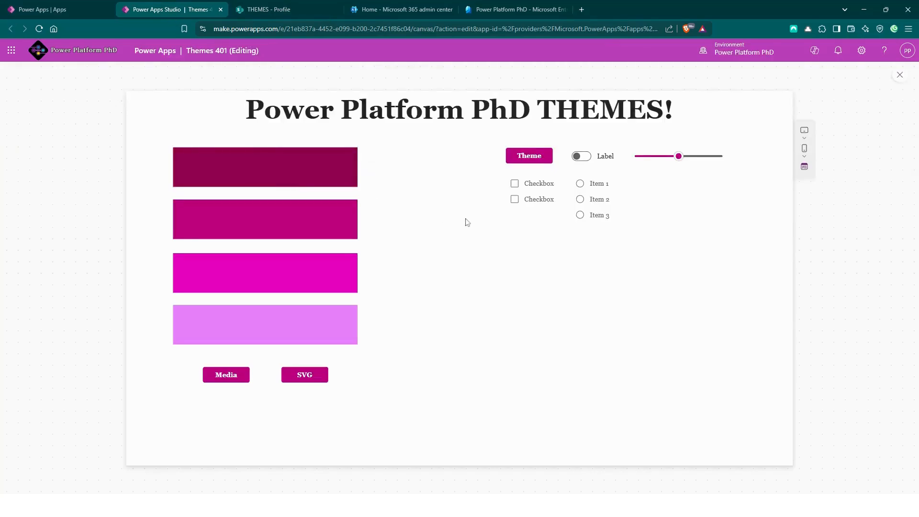
{"action": "left_click", "coordinate": [899, 75]}
{"action": "left_click", "coordinate": [115, 317]}
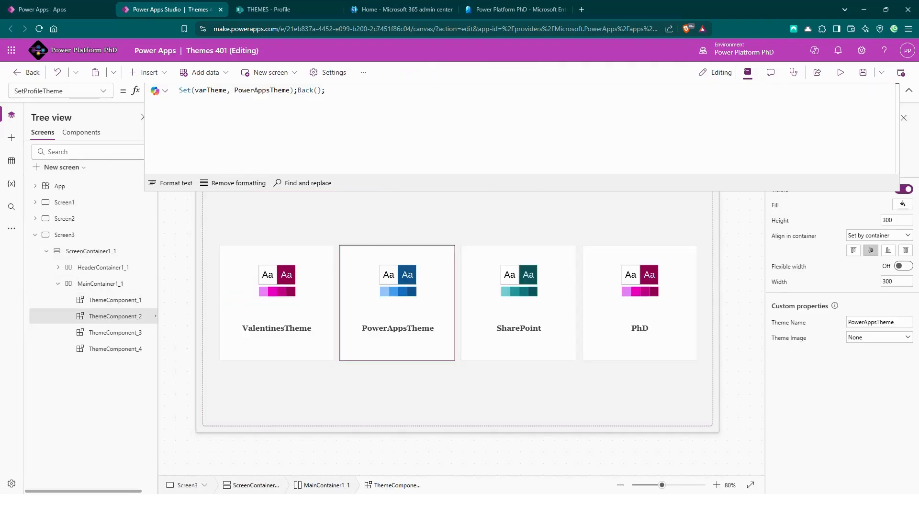
{"action": "left_click", "coordinate": [120, 303]}
{"action": "left_click_drag", "start_coordinate": [619, 88], "coordinate": [181, 88]}
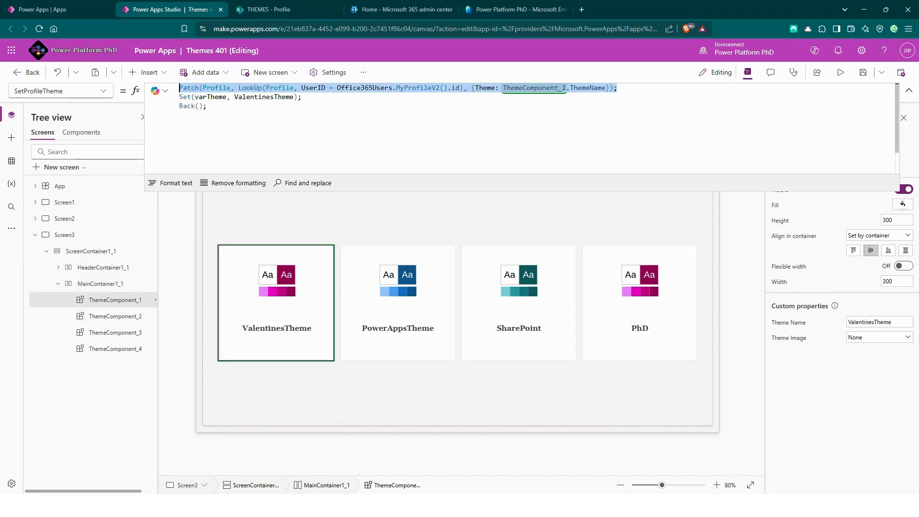
{"action": "left_click", "coordinate": [115, 316]}
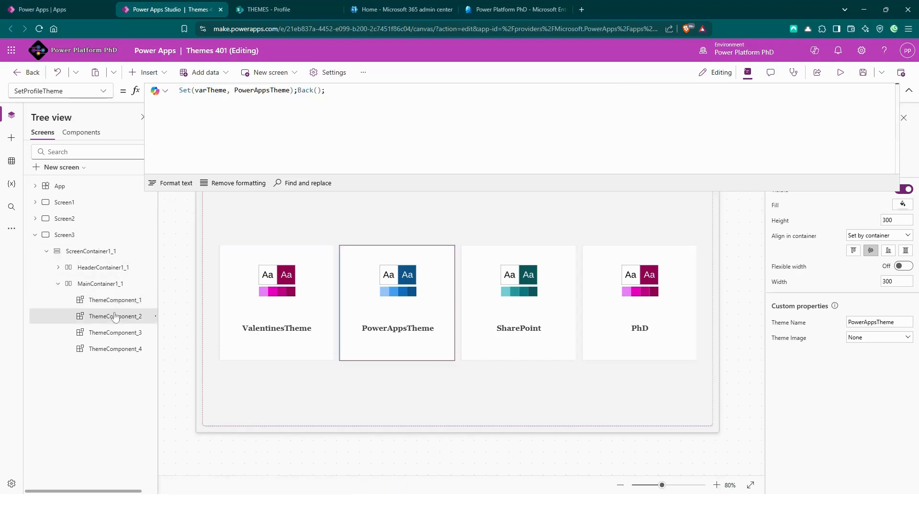
{"action": "left_click", "coordinate": [178, 91]}
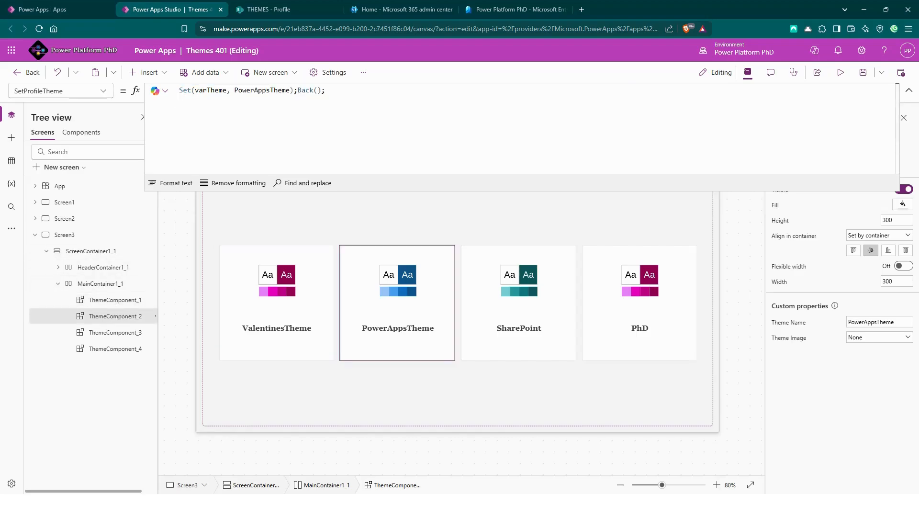
{"action": "type", "text": "Patch(Profile, LookUp(Profile, UserID = Office365Users.MyProfileV2().id), {Theme: ThemeComponent_1.ThemeName});"}
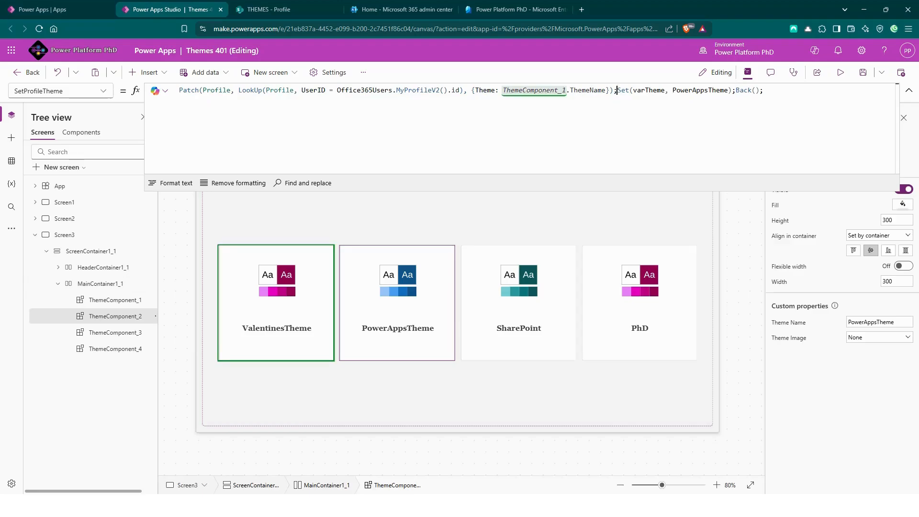
Step: Put the Patch, Set and Back statements of ThemeComponent_2's SetProfileTheme formula on separate lines
{"action": "key", "text": "shift+Return"}
{"action": "key", "text": "Right"}
{"action": "key", "text": "Right"}
{"action": "key", "text": "Right"}
{"action": "key", "text": "Right"}
{"action": "key", "text": "Right"}
{"action": "key", "text": "Right"}
{"action": "key", "text": "Right"}
{"action": "key", "text": "Right"}
{"action": "key", "text": "Right"}
{"action": "key", "text": "Right"}
{"action": "key", "text": "Right"}
{"action": "key", "text": "Right"}
{"action": "key", "text": "Right"}
{"action": "key", "text": "Right"}
{"action": "key", "text": "Right"}
{"action": "key", "text": "shift+Return"}
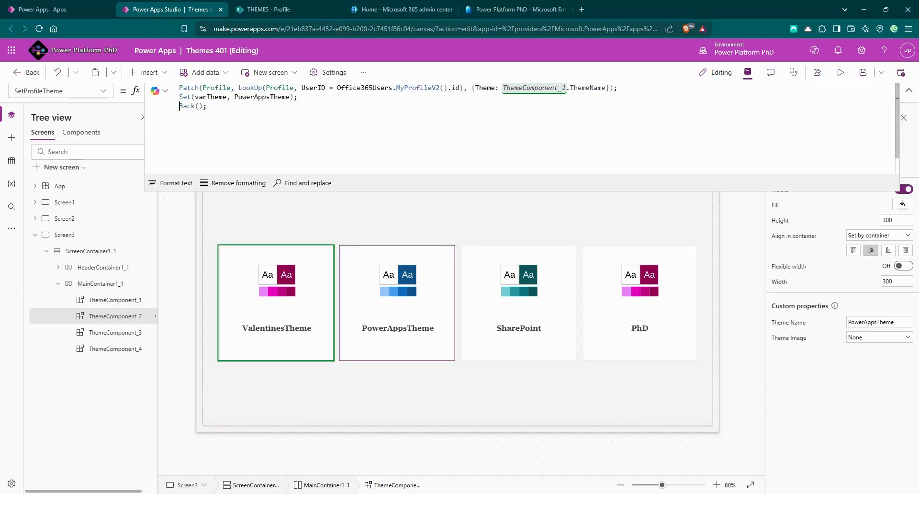
Step: Change the Theme value in ThemeComponent_2's Patch record to ThemeComponent_2.ThemeName
{"action": "left_click", "coordinate": [566, 88]}
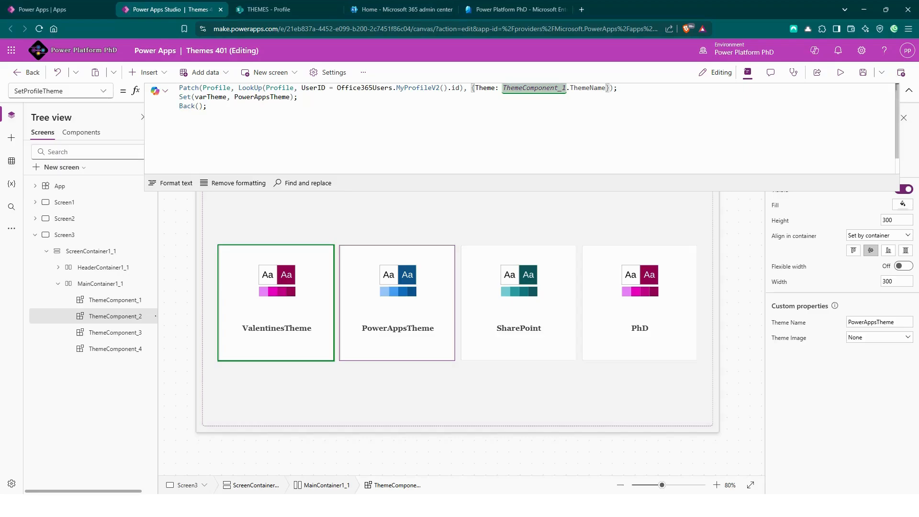
{"action": "key", "text": "BackSpace"}
{"action": "type", "text": "2"}
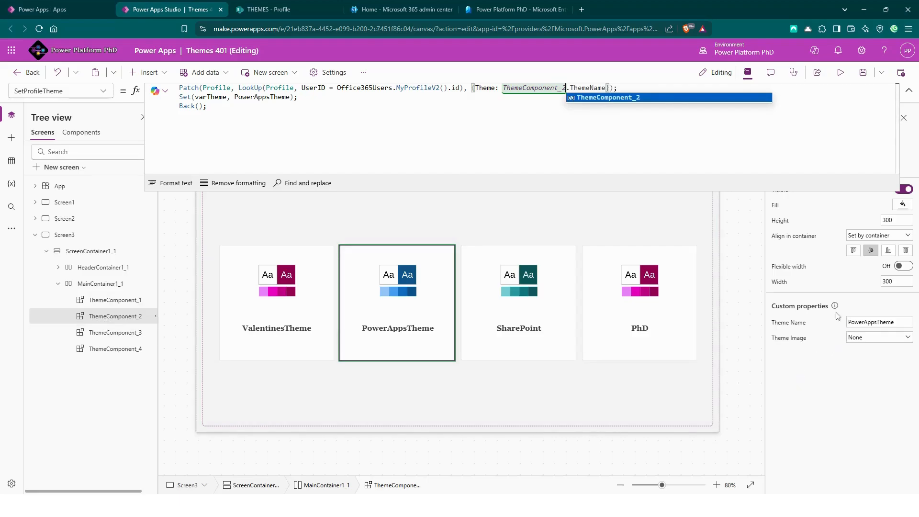
Step: Set the Theme Name custom property of ThemeComponent_3 to SharePointTheme
{"action": "left_click", "coordinate": [127, 301]}
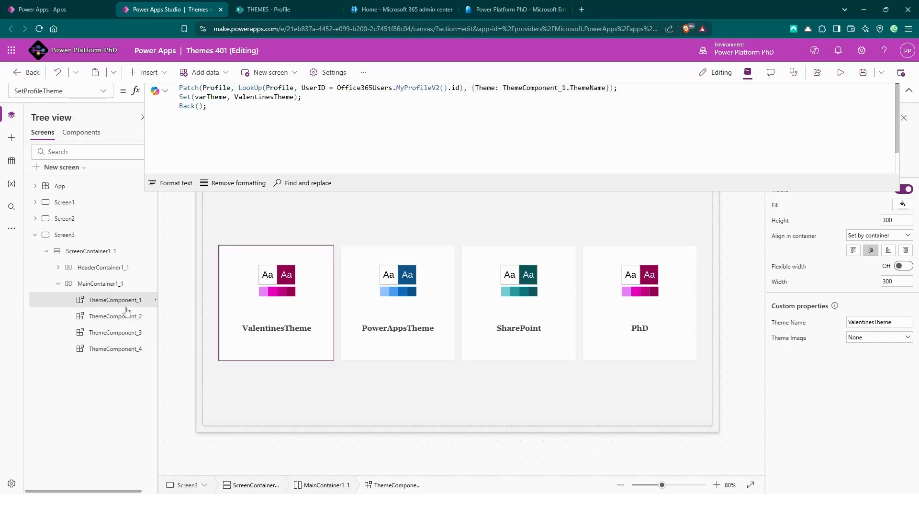
{"action": "left_click", "coordinate": [115, 332]}
{"action": "left_click", "coordinate": [875, 322]}
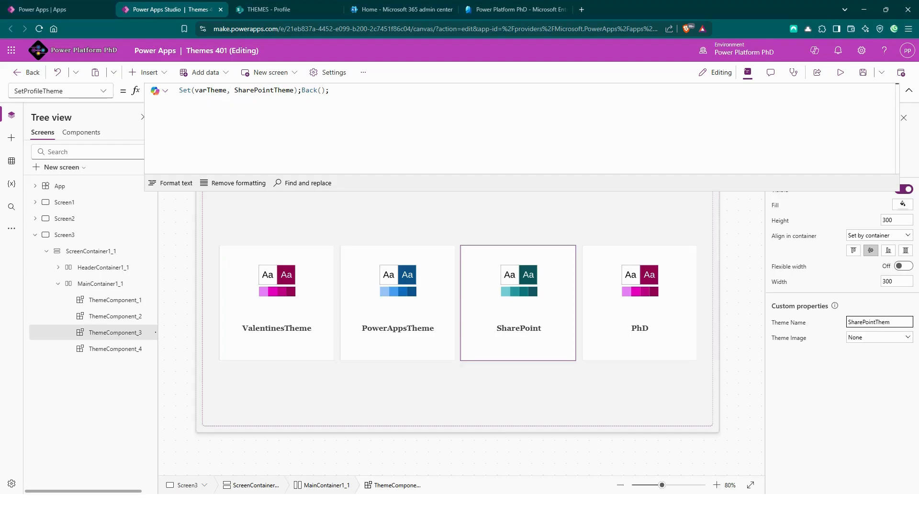
{"action": "type", "text": "Theme"}
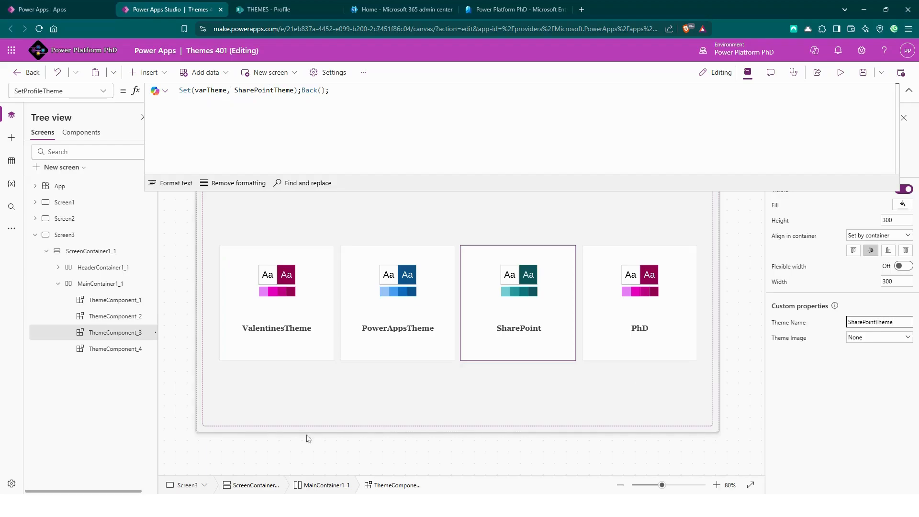
Step: Split ThemeComponent_3's SetProfileTheme formula so Set and Back are on separate lines with an empty line above them
{"action": "left_click", "coordinate": [119, 316]}
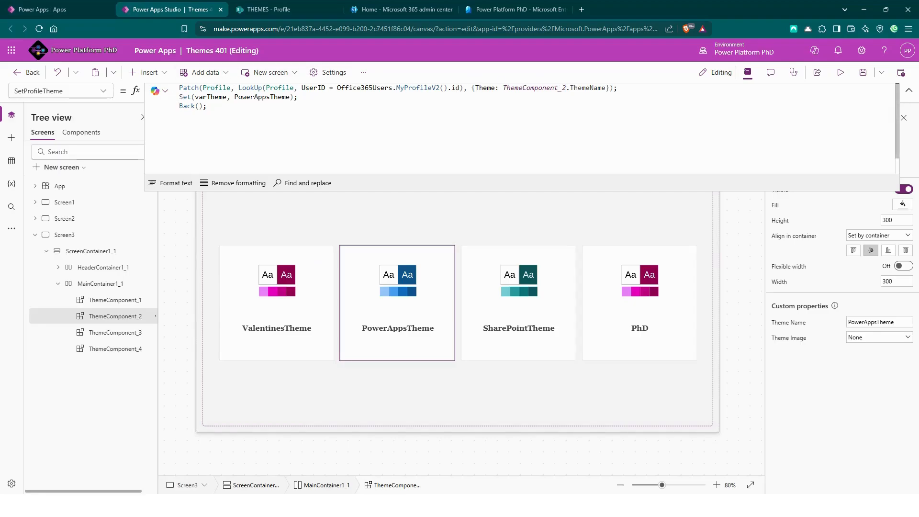
{"action": "left_click", "coordinate": [118, 334]}
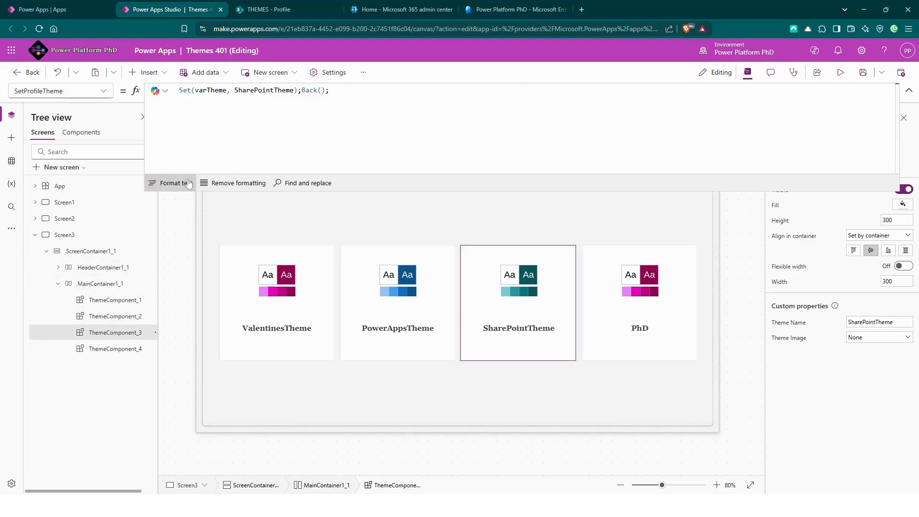
{"action": "left_click", "coordinate": [170, 183]}
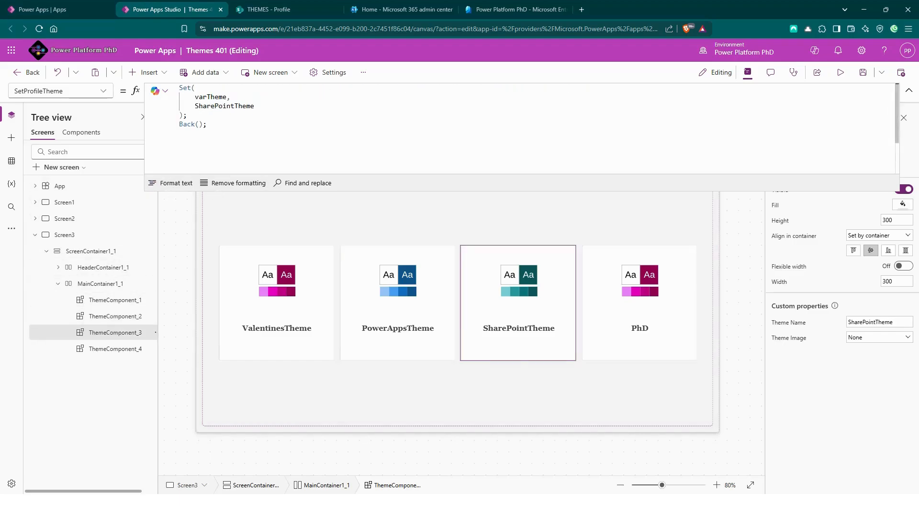
{"action": "double_click", "coordinate": [180, 88]}
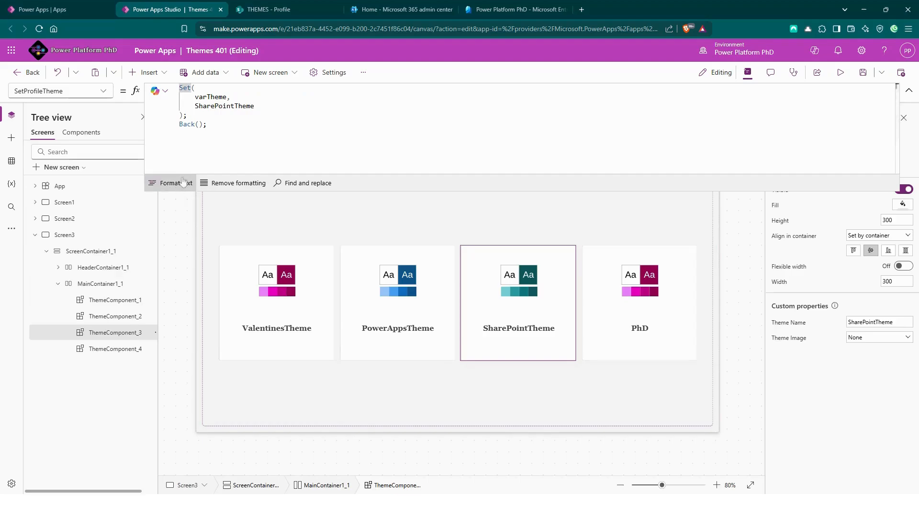
{"action": "left_click", "coordinate": [233, 183]}
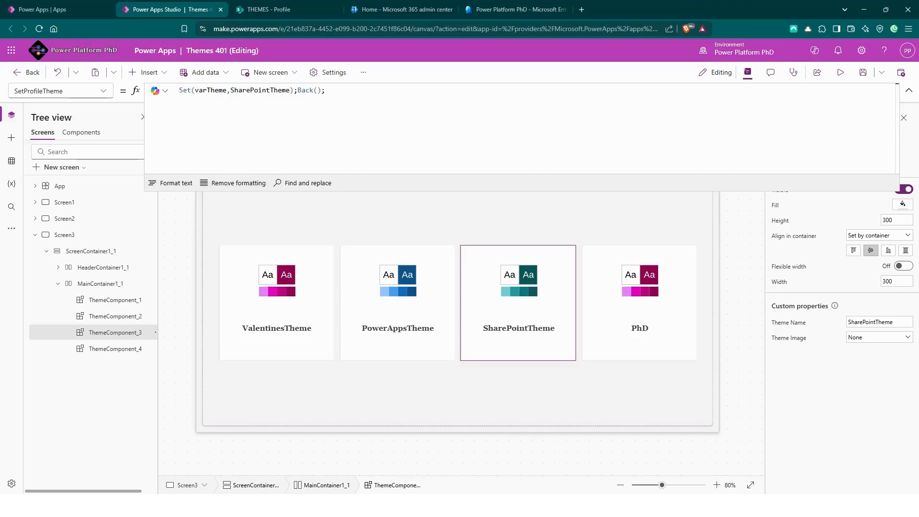
{"action": "left_click", "coordinate": [298, 90]}
{"action": "key", "text": "Return"}
{"action": "key", "text": "Up"}
{"action": "key", "text": "Return"}
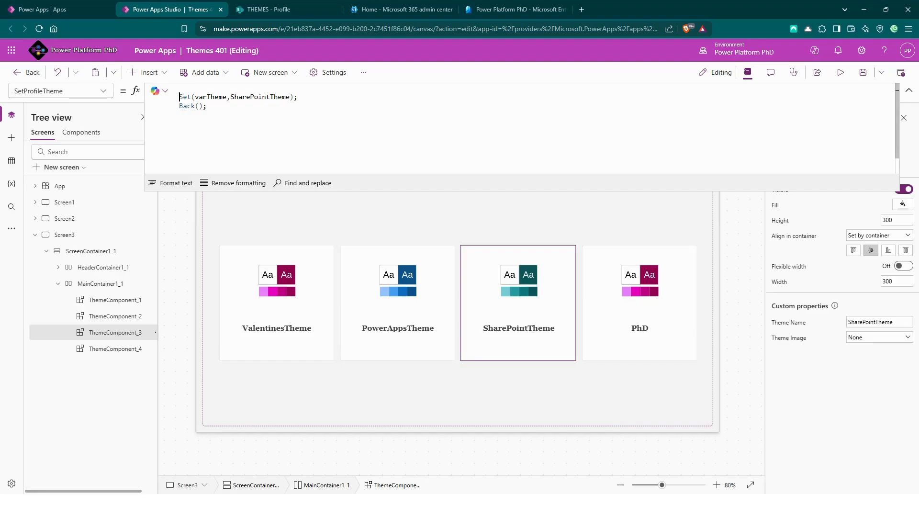
Step: Insert the Patch statement above Set in ThemeComponent_3's formula and set its Theme value to ThemeComponent_3.ThemeName
{"action": "type", "text": "Patch(Profile, LookUp(Profile, UserID = Office365Users.MyProfileV2().id), {Theme: ThemeComponent_1.ThemeName});"}
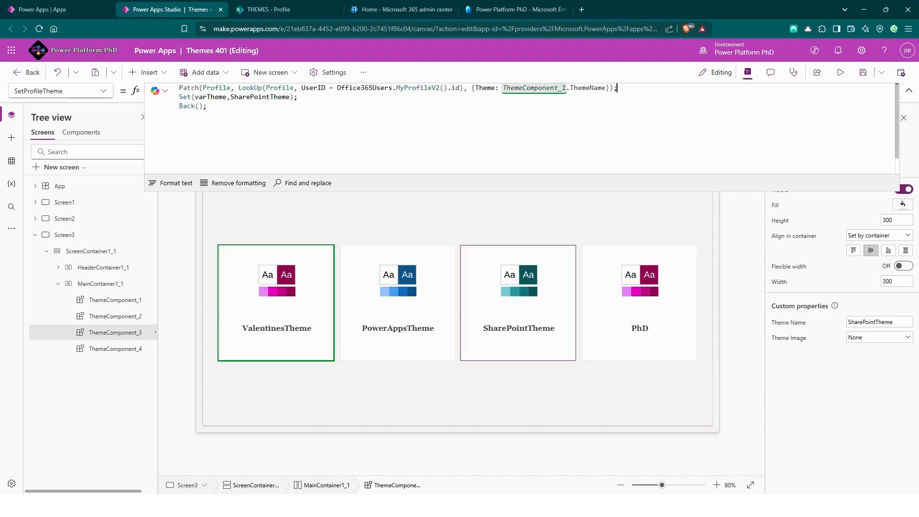
{"action": "left_click", "coordinate": [566, 88]}
{"action": "key", "text": "BackSpace"}
{"action": "type", "text": "3"}
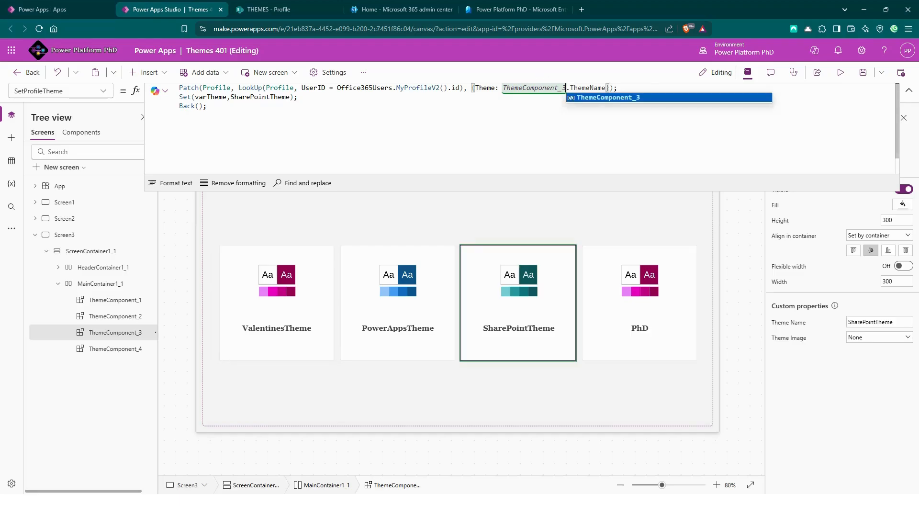
{"action": "double_click", "coordinate": [261, 97]}
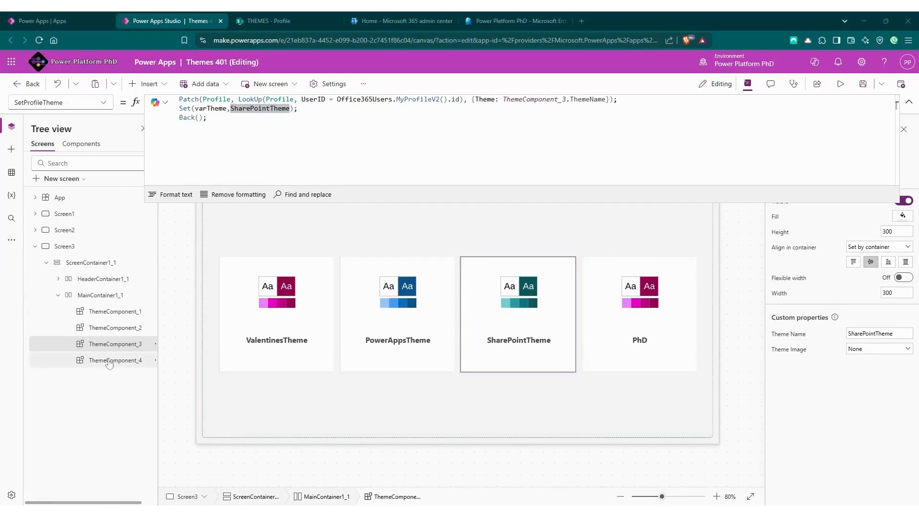
Step: Change the theme that ThemeComponent_4's Set statement assigns to varTheme to PlatinumTheme
{"action": "left_click", "coordinate": [110, 362]}
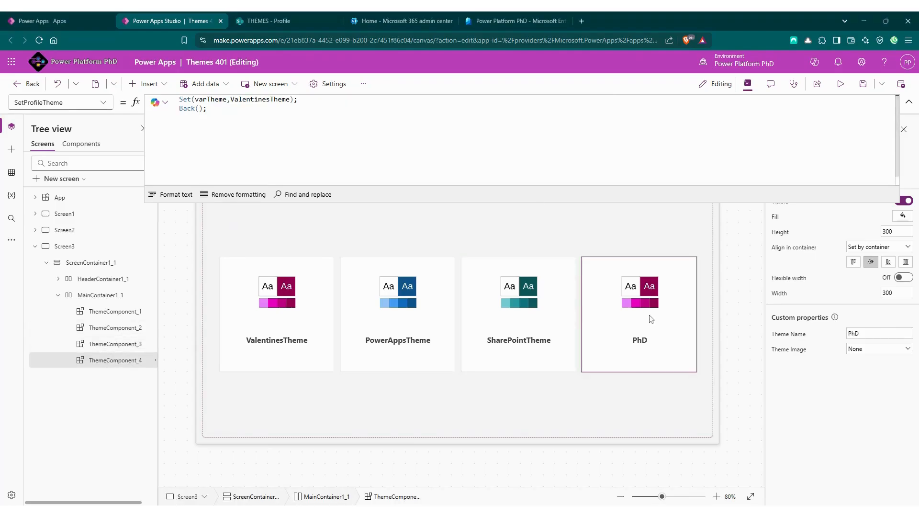
{"action": "double_click", "coordinate": [287, 100]}
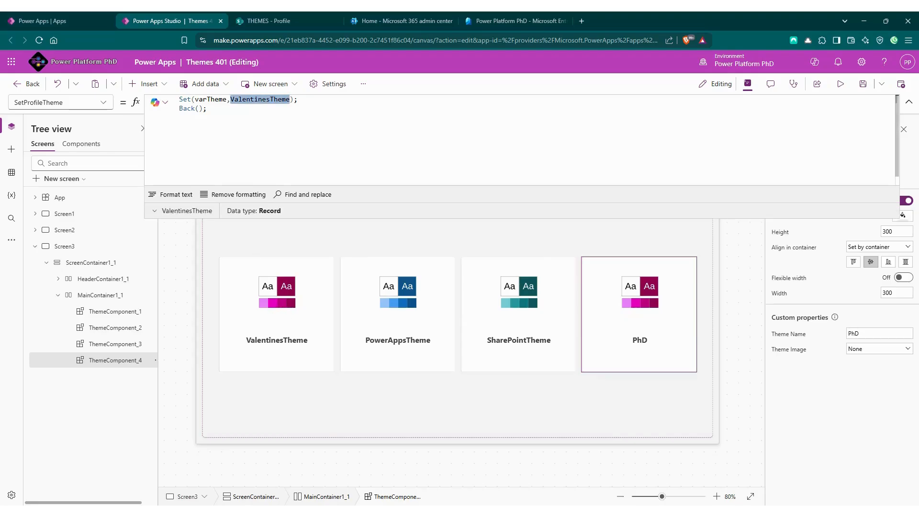
{"action": "type", "text": "Pl"}
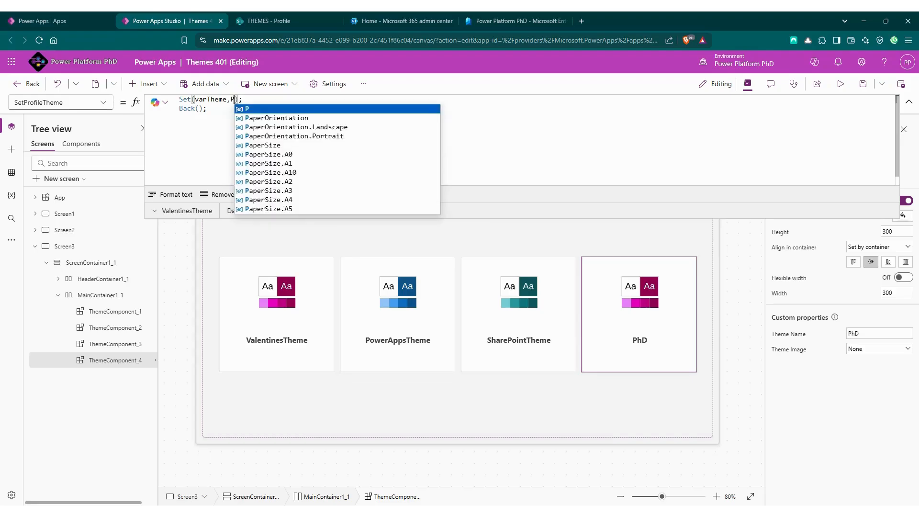
{"action": "type", "text": "at"}
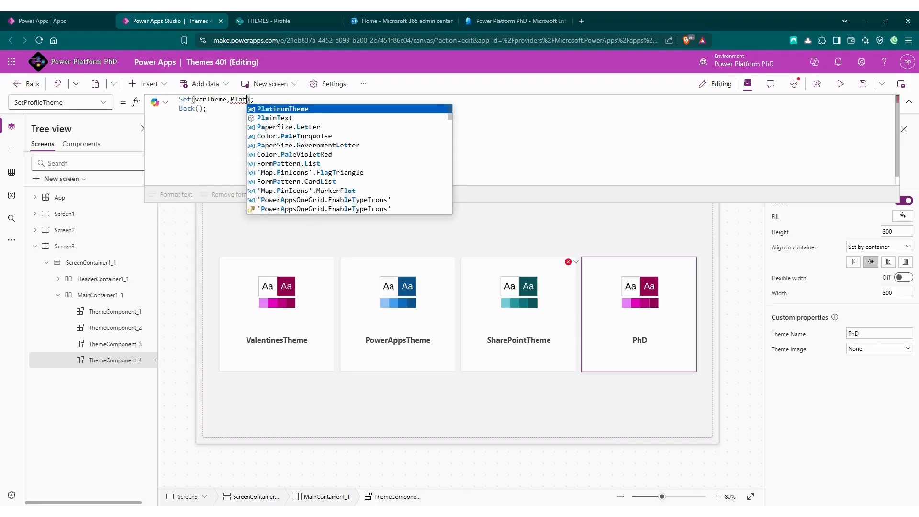
{"action": "key", "text": "Tab"}
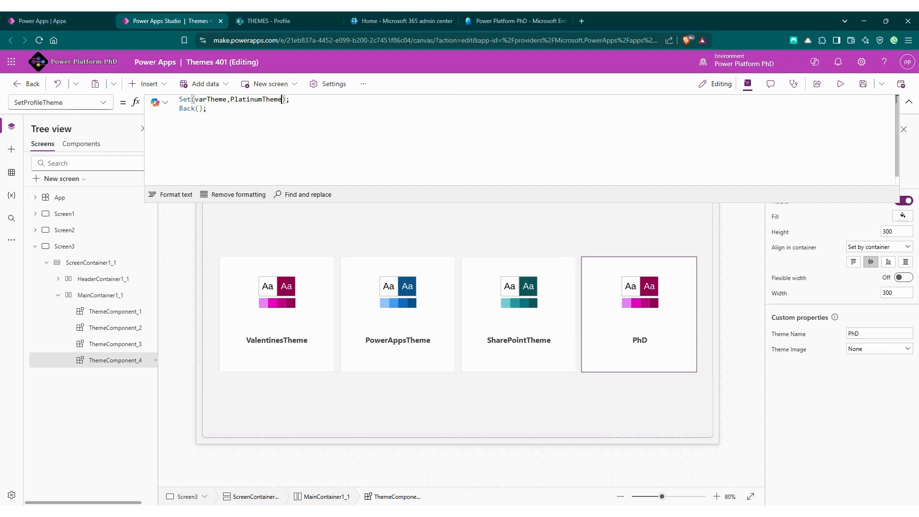
Step: Copy the Patch statement from ThemeComponent_3 onto its own line above Set in ThemeComponent_4's SetProfileTheme formula
{"action": "left_click", "coordinate": [121, 345]}
{"action": "left_click_drag", "start_coordinate": [627, 107], "coordinate": [180, 99]}
{"action": "left_click", "coordinate": [209, 118]}
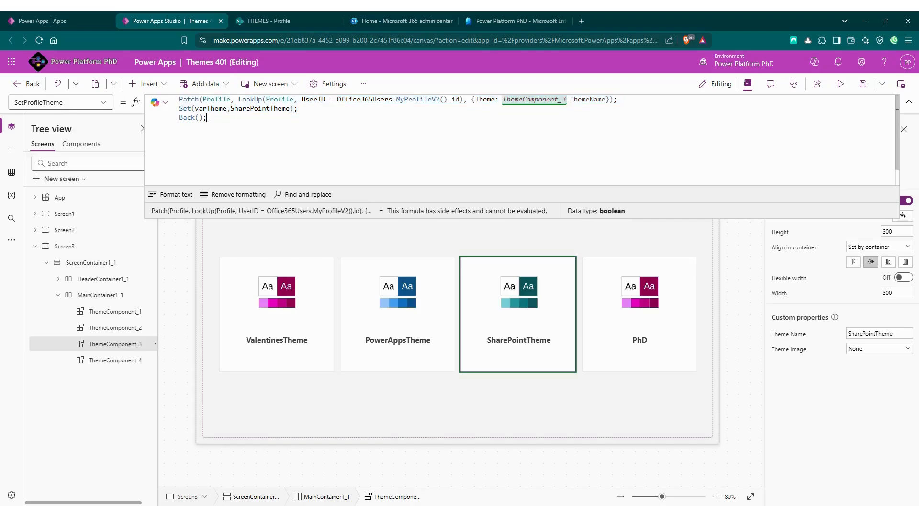
{"action": "left_click_drag", "start_coordinate": [621, 100], "coordinate": [179, 99]}
{"action": "key", "text": "ctrl+c"}
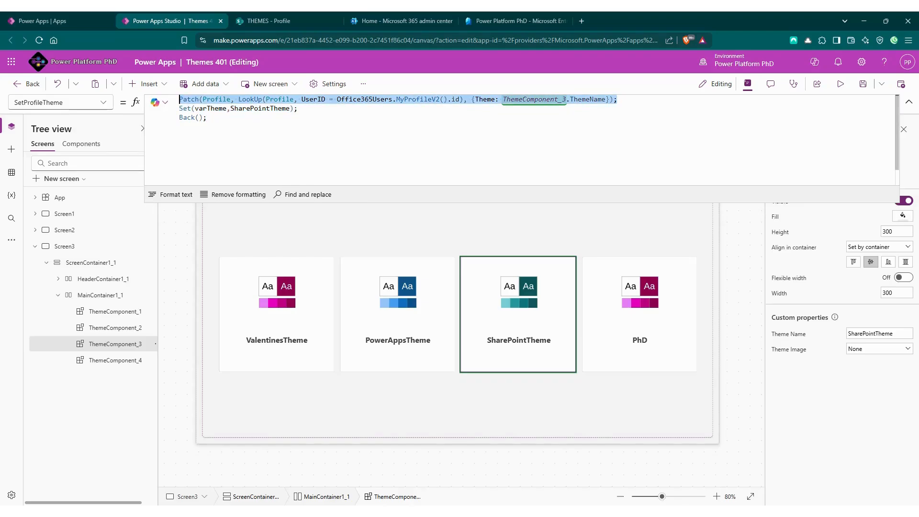
{"action": "left_click", "coordinate": [111, 365]}
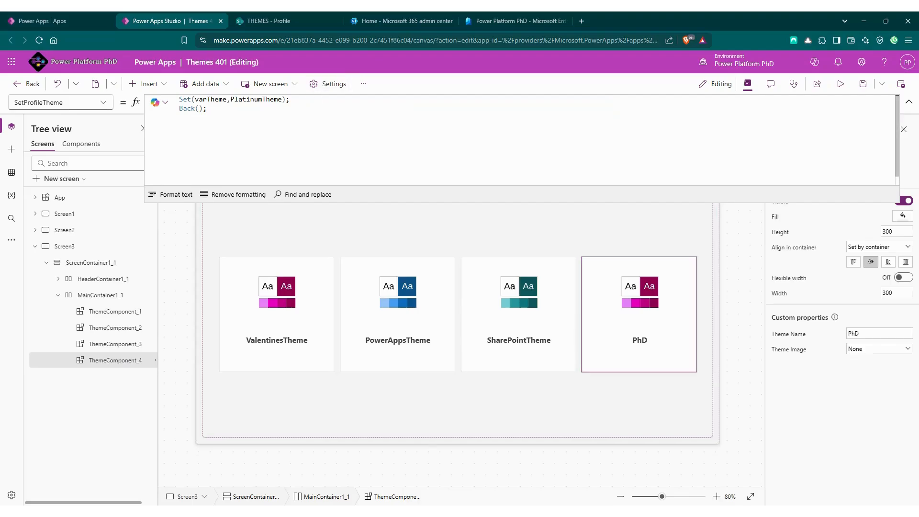
{"action": "left_click", "coordinate": [179, 99]}
{"action": "key", "text": "ctrl+v"}
{"action": "key", "text": "Return"}
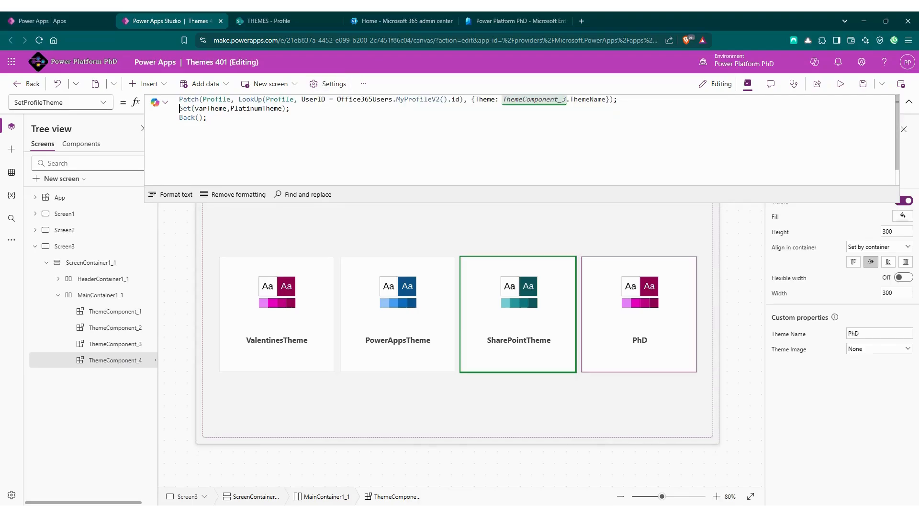
Step: Change the Theme value in ThemeComponent_4's Patch record to ThemeComponent_4.ThemeName
{"action": "left_click", "coordinate": [565, 99]}
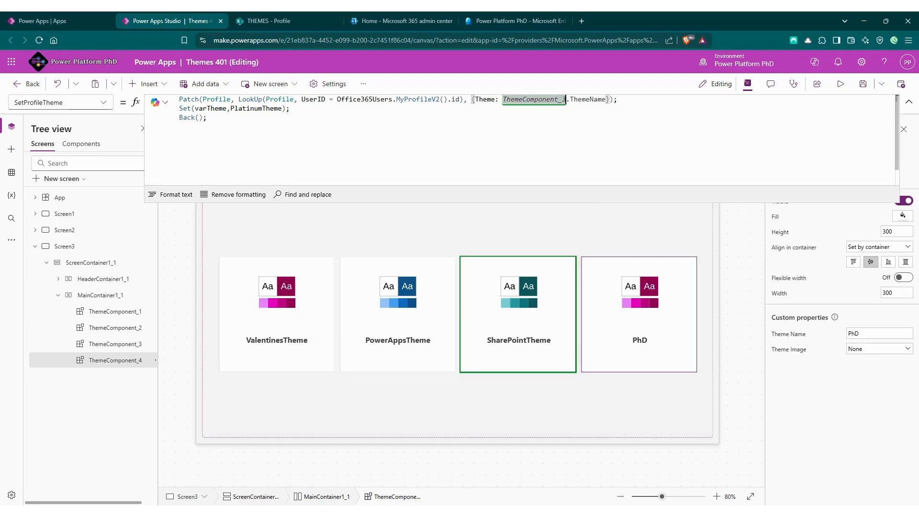
{"action": "key", "text": "BackSpace"}
{"action": "type", "text": "4"}
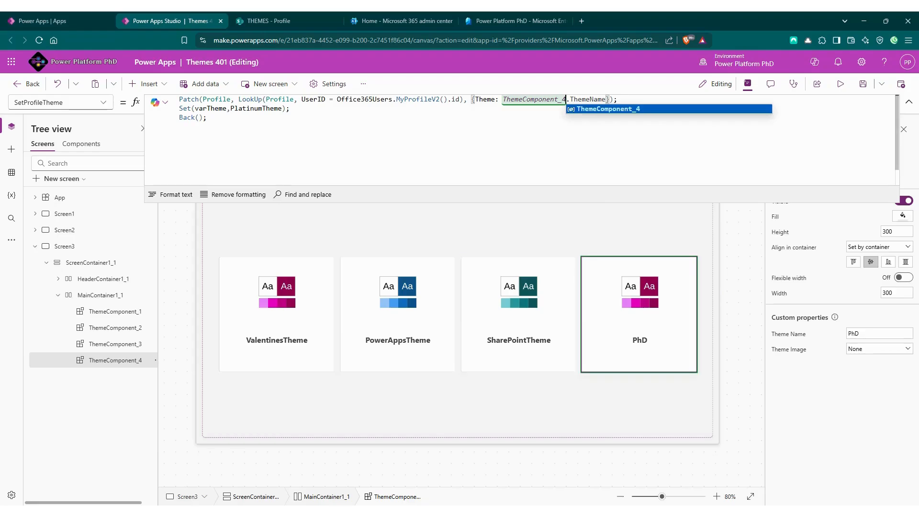
{"action": "left_click", "coordinate": [620, 110]}
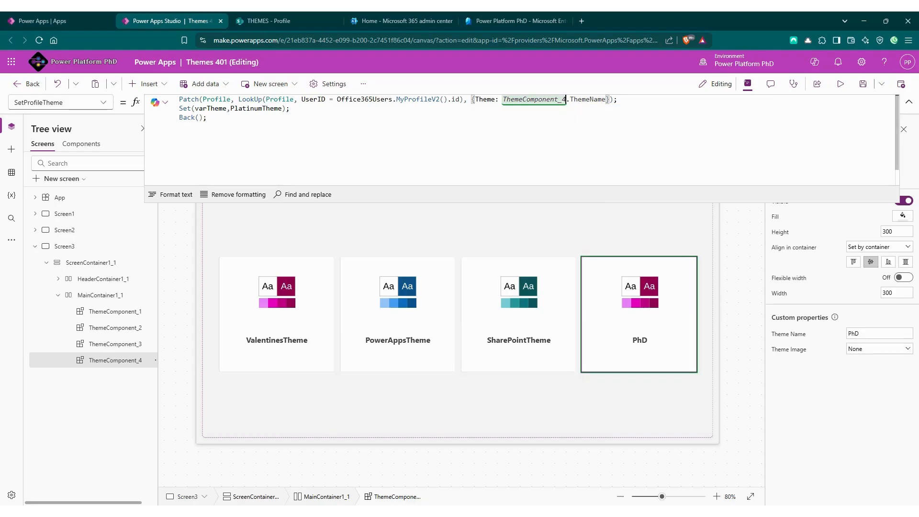
Step: Copy PlatinumTheme from ThemeComponent_4's Set statement into its Theme Name custom property
{"action": "double_click", "coordinate": [257, 109]}
{"action": "key", "text": "ctrl+c"}
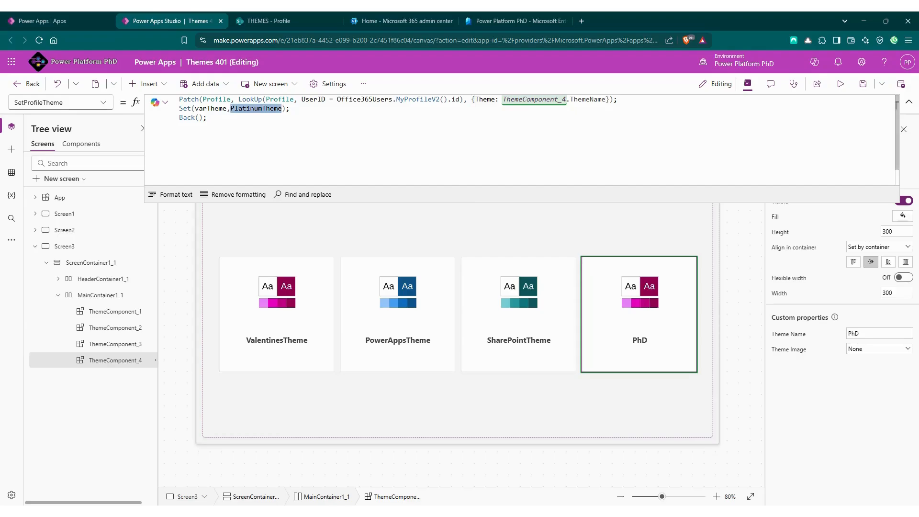
{"action": "double_click", "coordinate": [854, 334]}
{"action": "key", "text": "ctrl+v"}
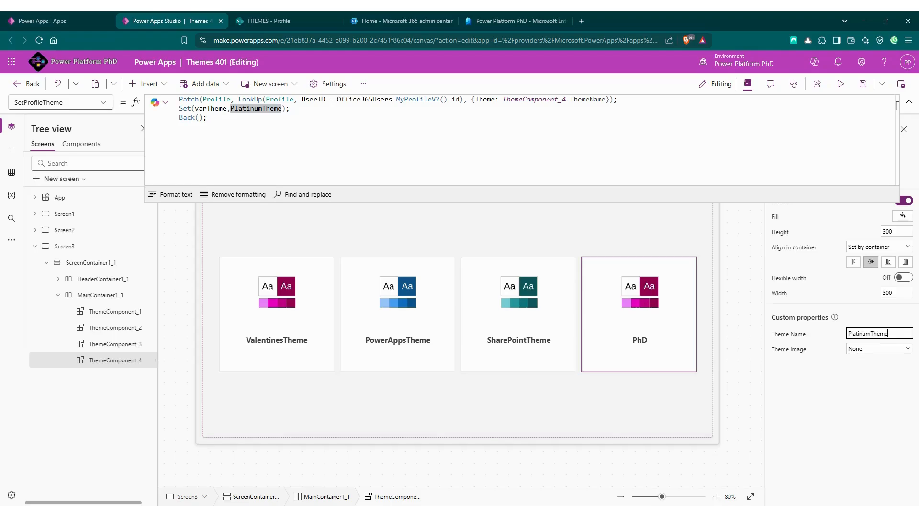
Step: Review the theme and SVG definitions in the App object's Formulas property
{"action": "left_click", "coordinate": [55, 198]}
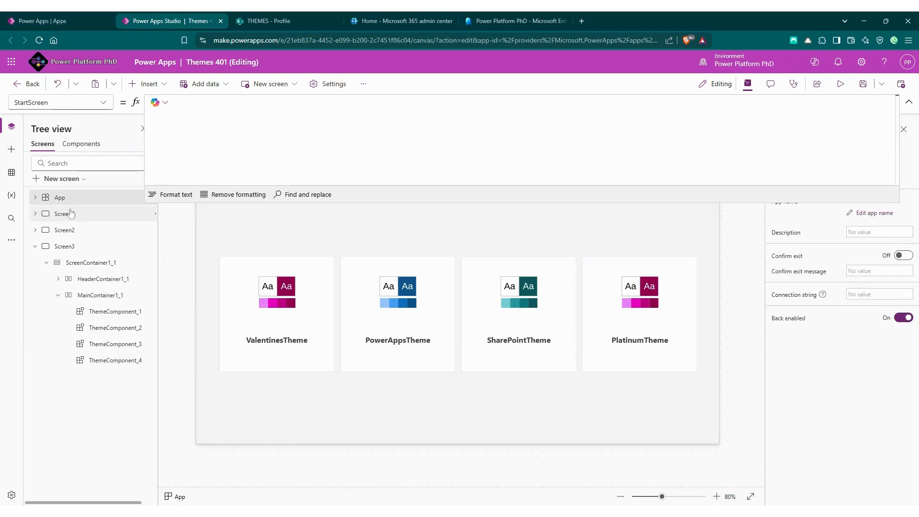
{"action": "left_click", "coordinate": [103, 102]}
{"action": "left_click", "coordinate": [51, 167]}
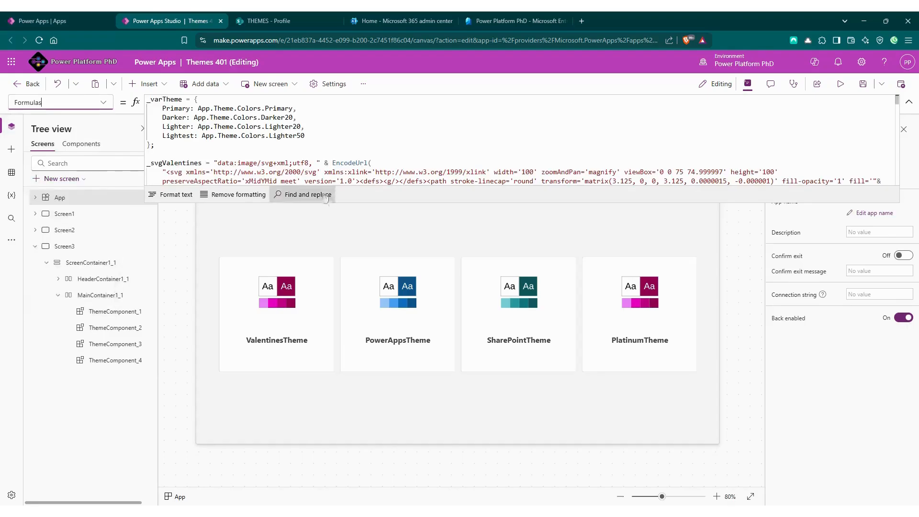
{"action": "scroll", "coordinate": [519, 141], "scroll_direction": "down", "scroll_amount": 10}
{"action": "scroll", "coordinate": [519, 142], "scroll_direction": "down", "scroll_amount": 10}
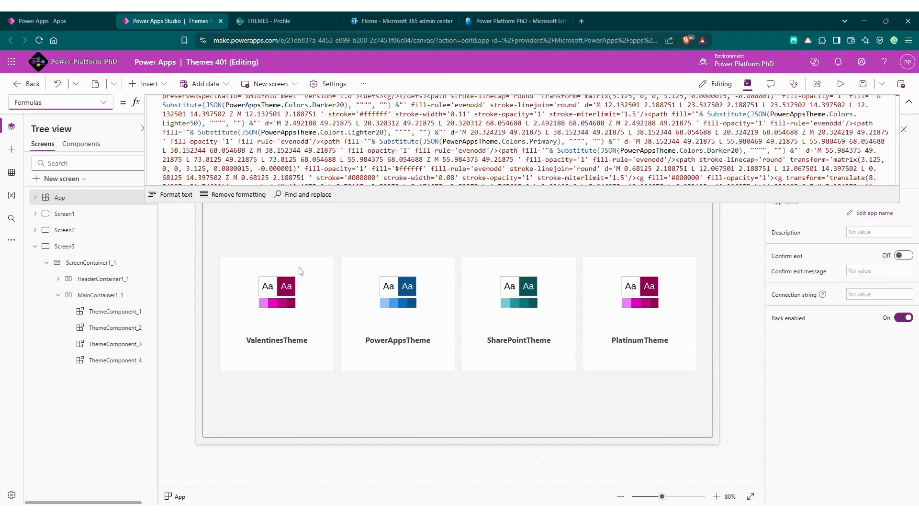
Step: Preview the app from Screen1, apply ValentinesTheme on the SVG theme screen, and refresh the SharePoint Profile list to check the saved theme
{"action": "left_click", "coordinate": [64, 214]}
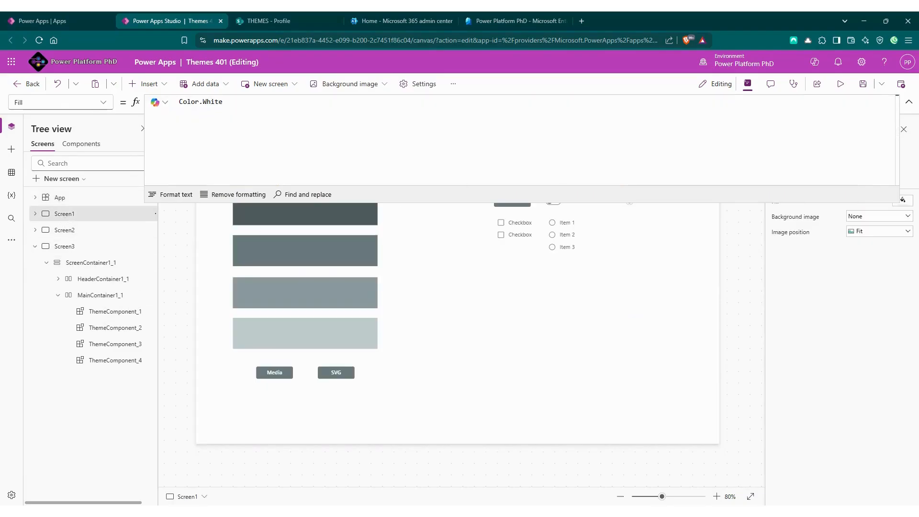
{"action": "left_click", "coordinate": [840, 84]}
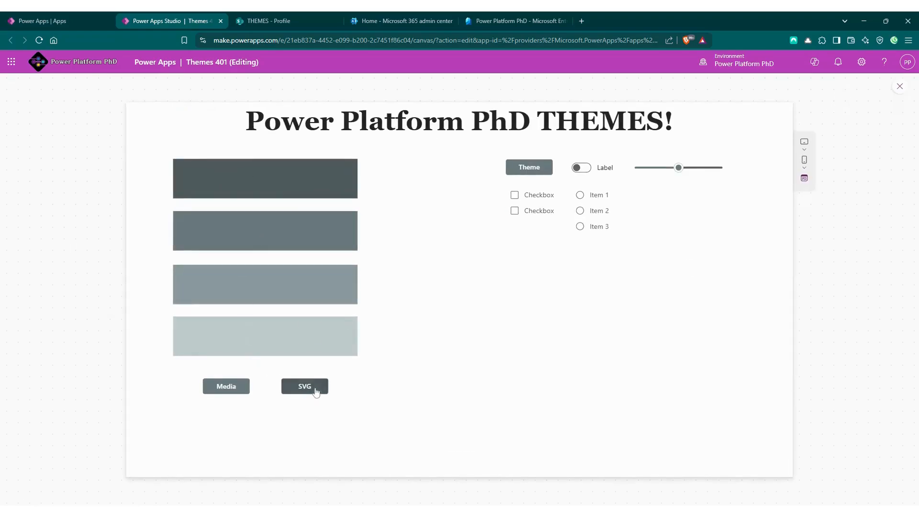
{"action": "left_click", "coordinate": [315, 387]}
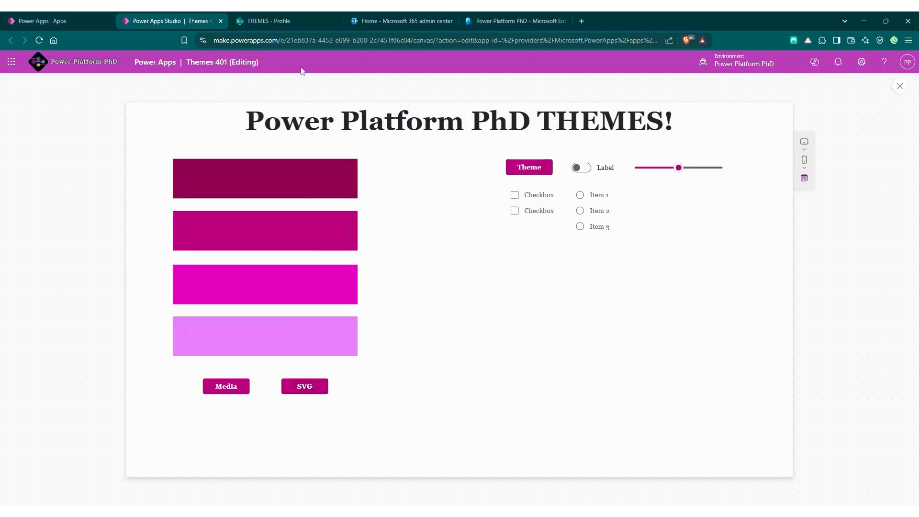
{"action": "left_click", "coordinate": [289, 21]}
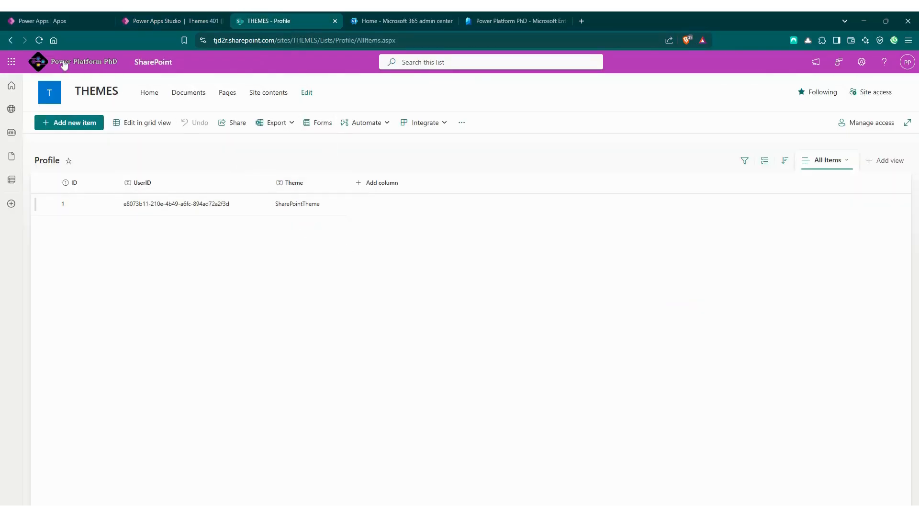
{"action": "left_click", "coordinate": [39, 40]}
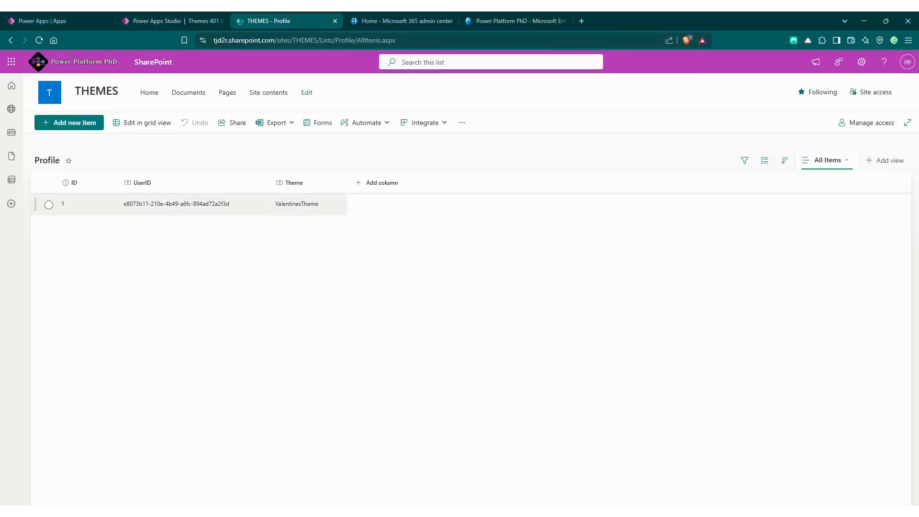
Step: Return to the Power Apps preview, switch the theme to PowerAppsTheme, and refresh the SharePoint Profile list to check the stored value
{"action": "left_click", "coordinate": [153, 24]}
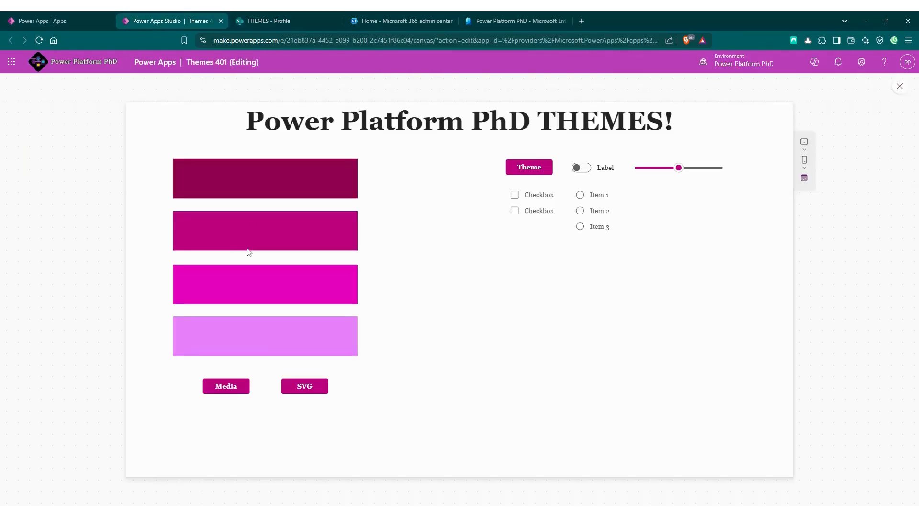
{"action": "left_click", "coordinate": [304, 386]}
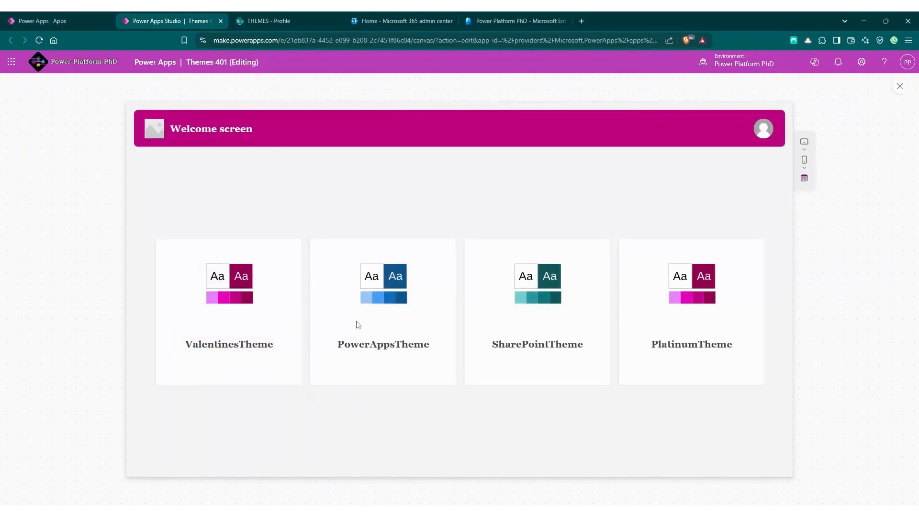
{"action": "left_click", "coordinate": [370, 294]}
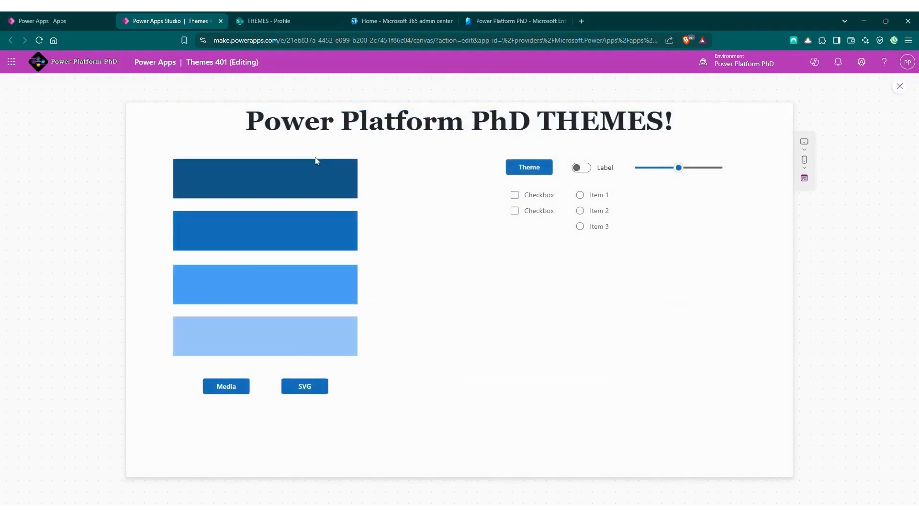
{"action": "left_click", "coordinate": [271, 21]}
{"action": "left_click", "coordinate": [40, 40]}
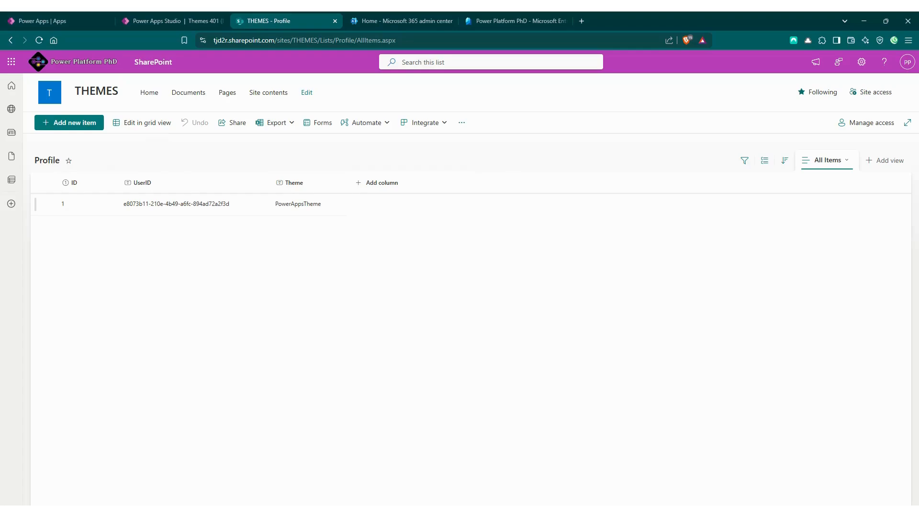
Step: Return to the Power Apps preview, choose PlatinumTheme, and reload the SharePoint Profile list to check the user's Theme entry
{"action": "left_click", "coordinate": [193, 23]}
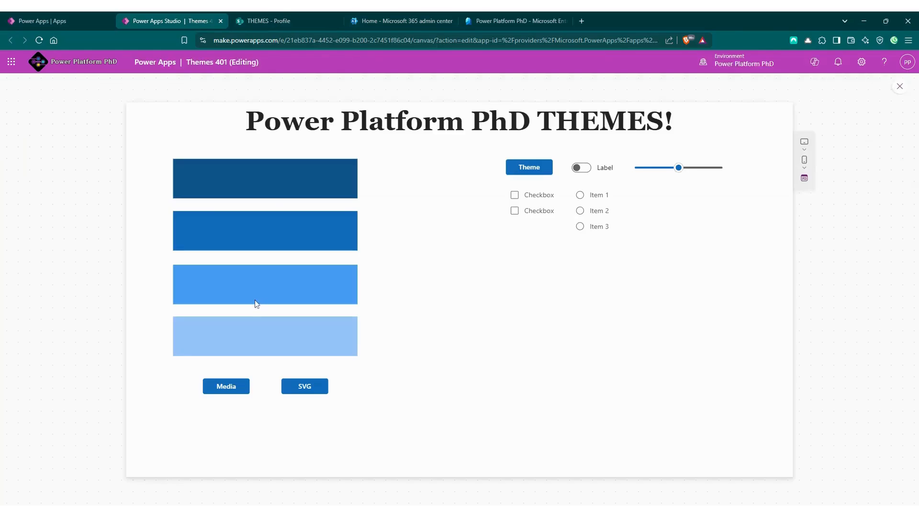
{"action": "left_click", "coordinate": [312, 386]}
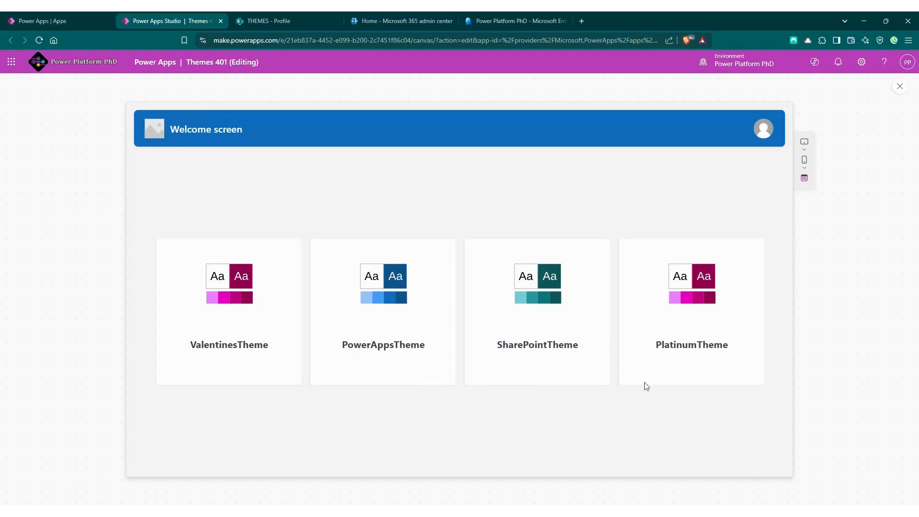
{"action": "left_click", "coordinate": [686, 295]}
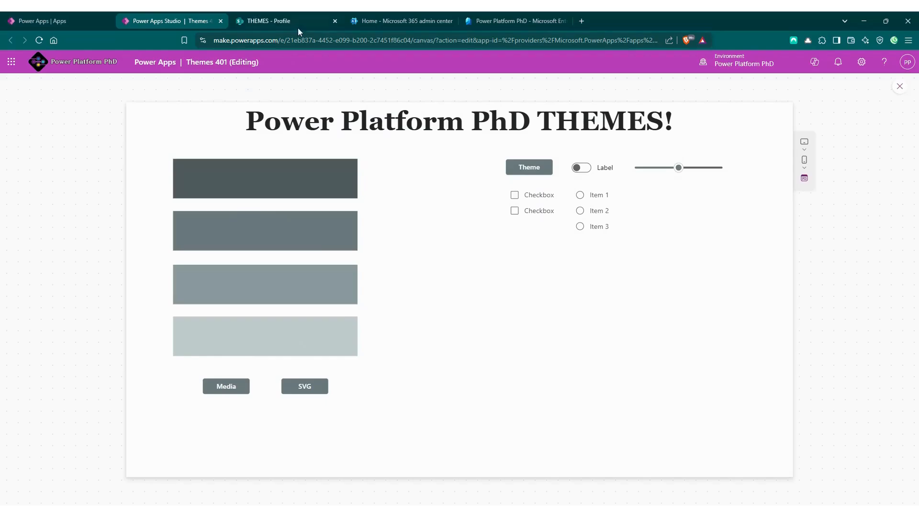
{"action": "left_click", "coordinate": [288, 22]}
{"action": "left_click", "coordinate": [39, 40]}
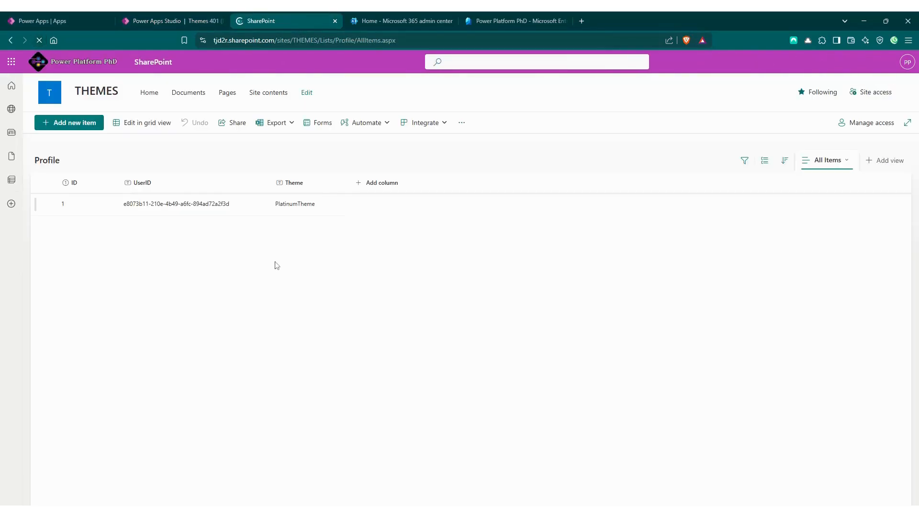